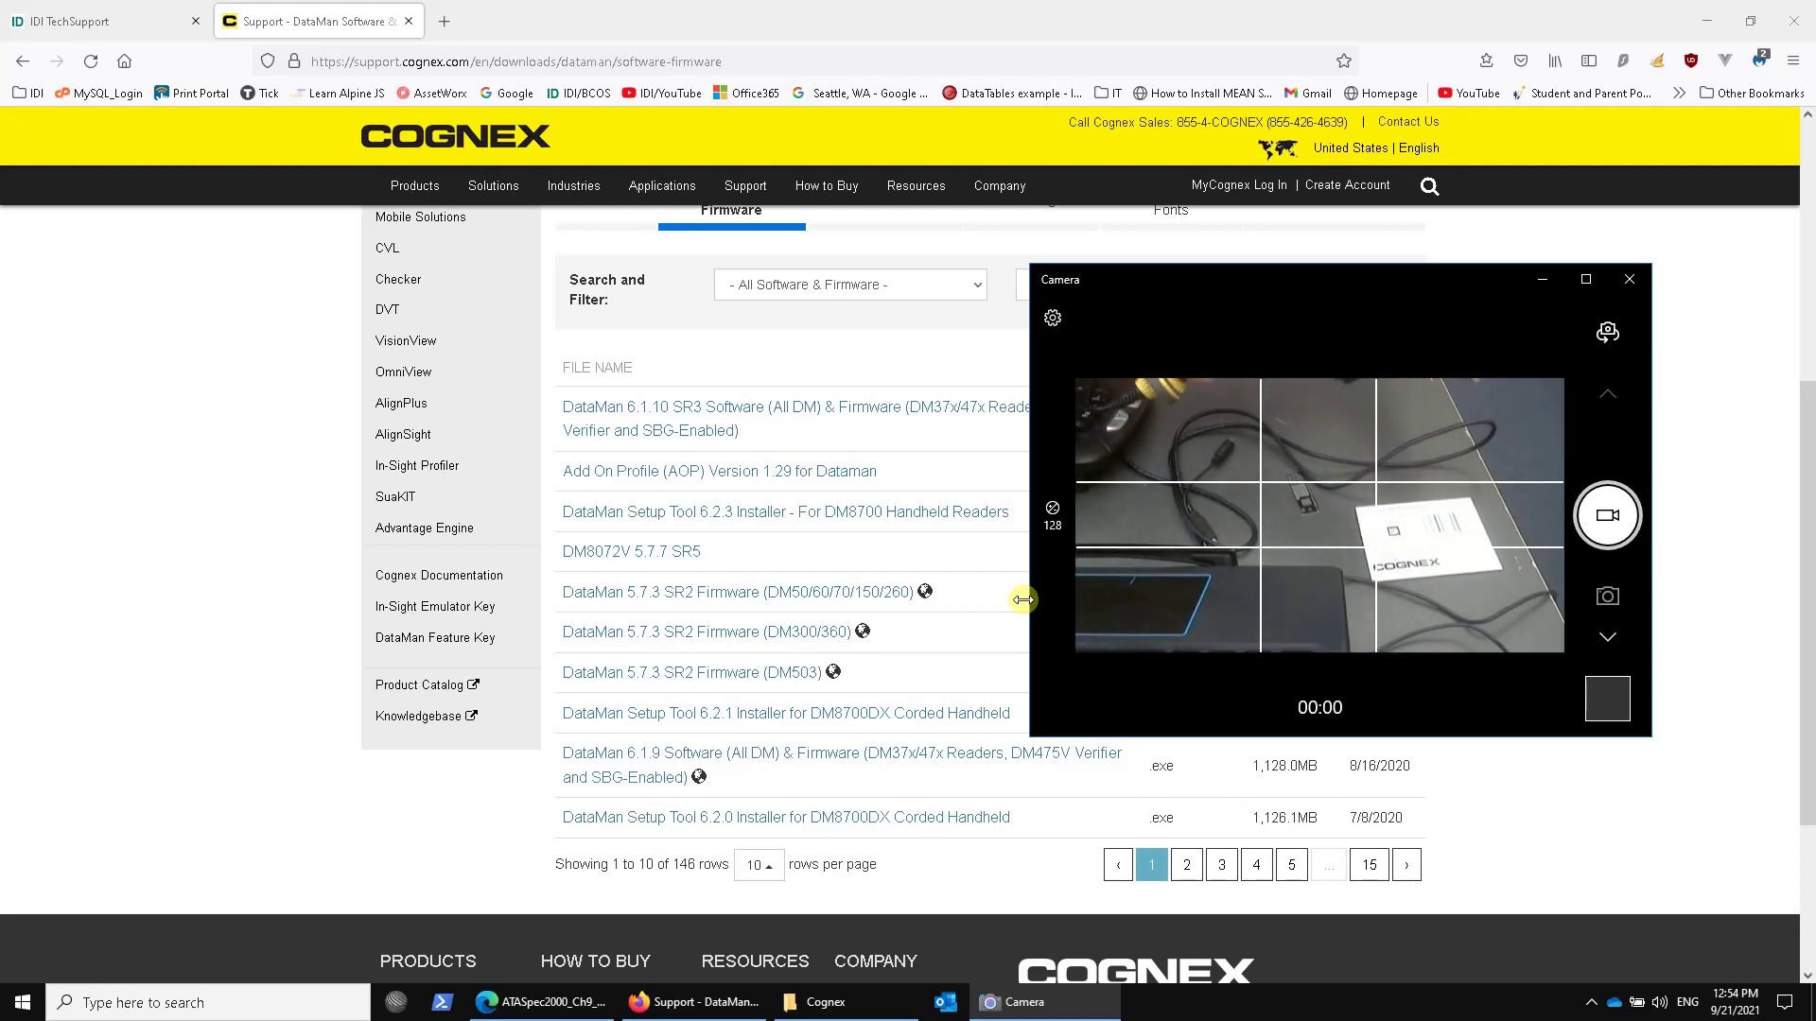
# Launch the v5.7.7_SR5 Setup Tool from the Cognex program folder
pyautogui.press('Tab')
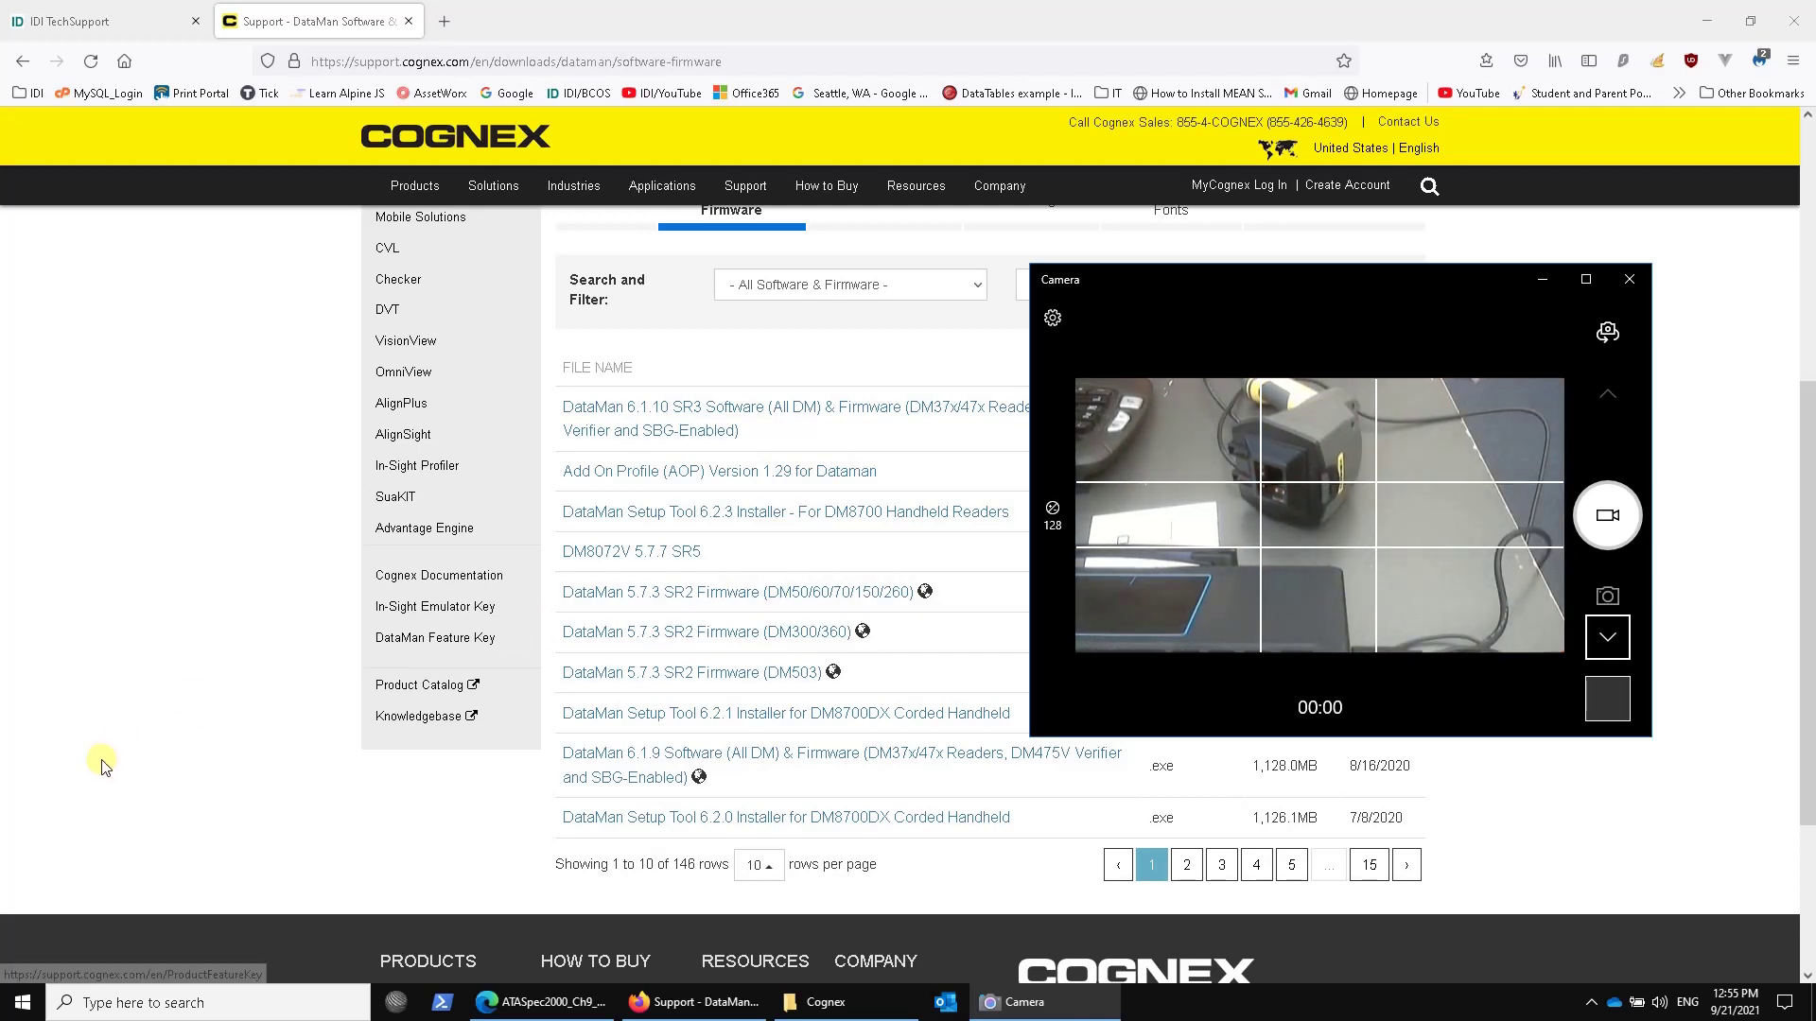
pyautogui.click(23, 1003)
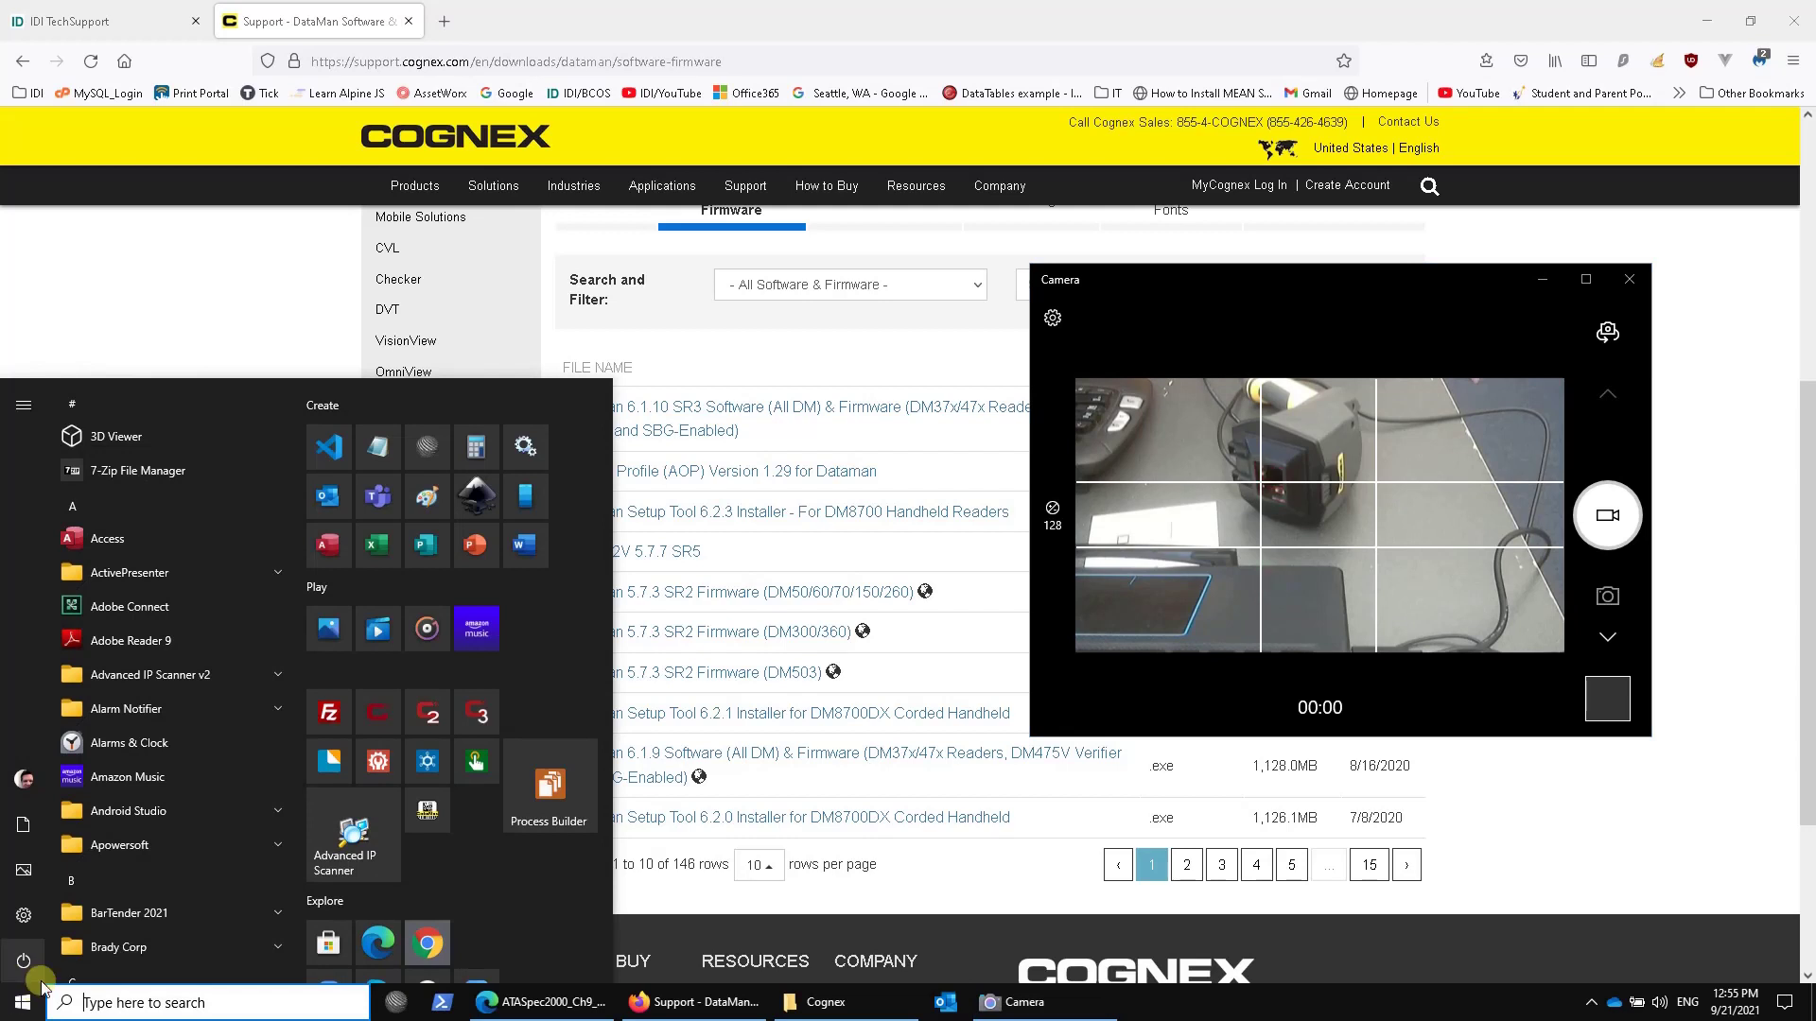
pyautogui.moveTo(298, 423); pyautogui.dragTo(294, 479)
pyautogui.click(112, 610)
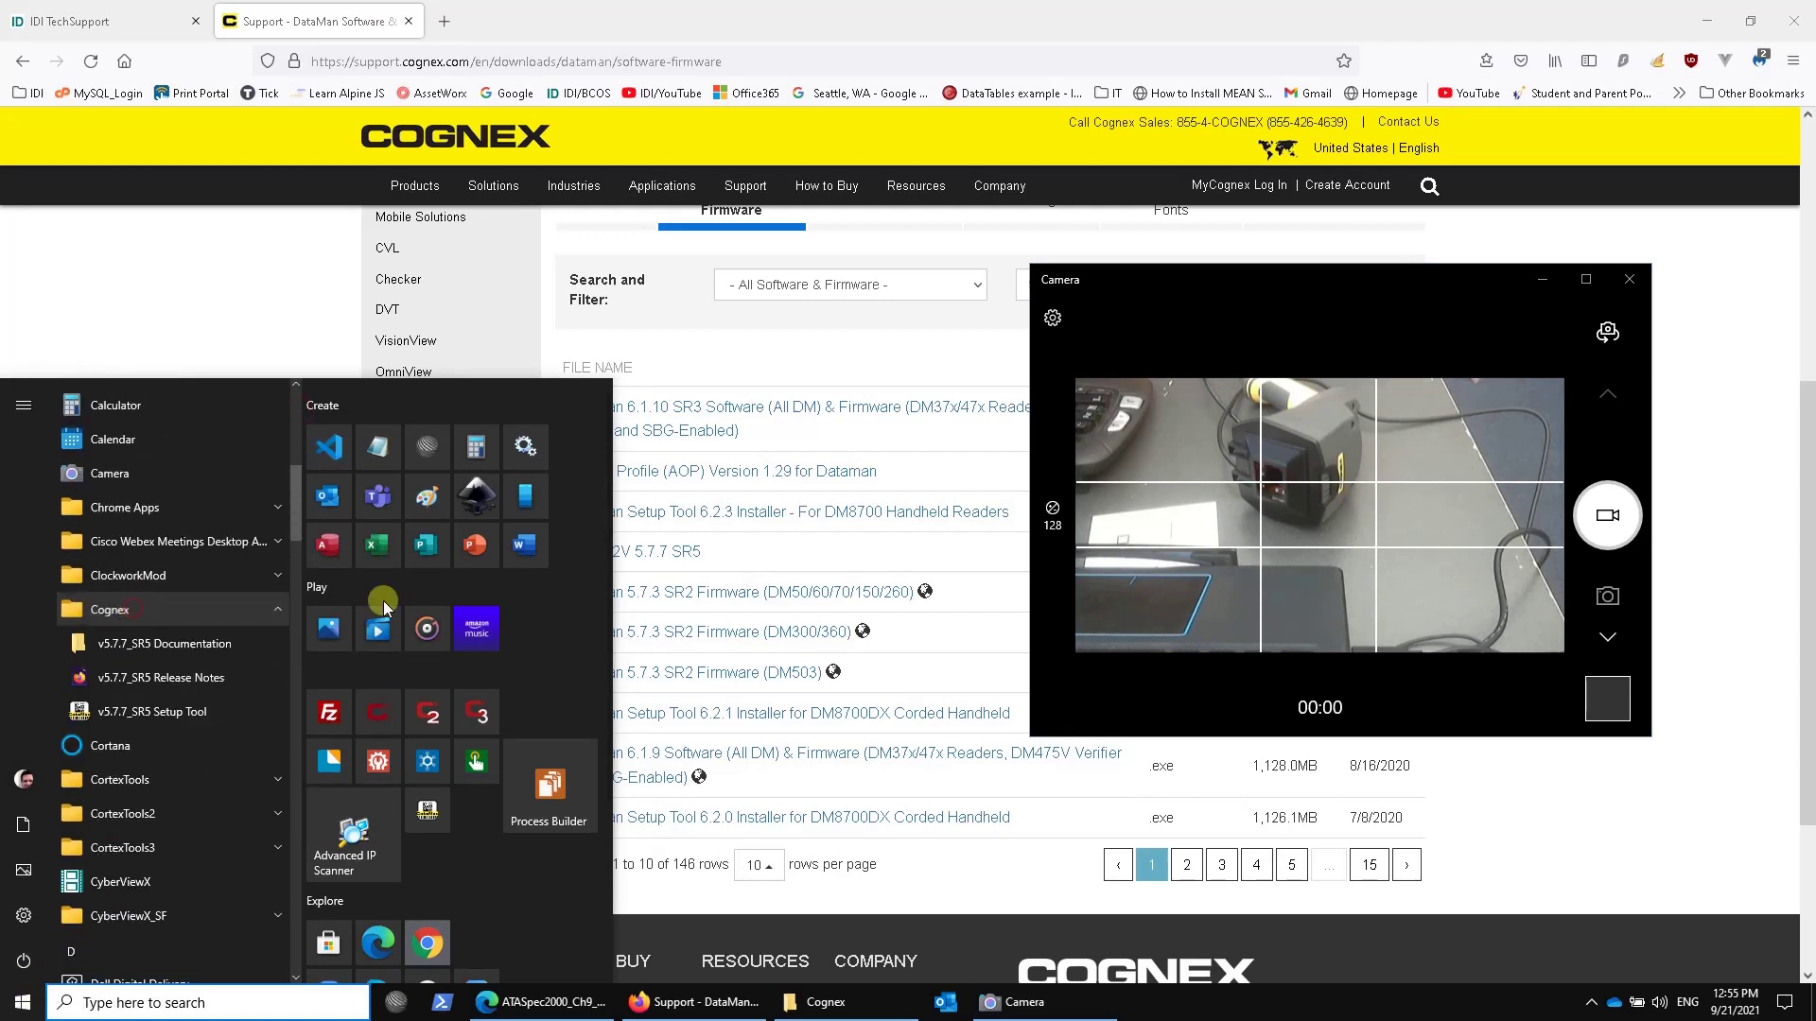
pyautogui.click(188, 719)
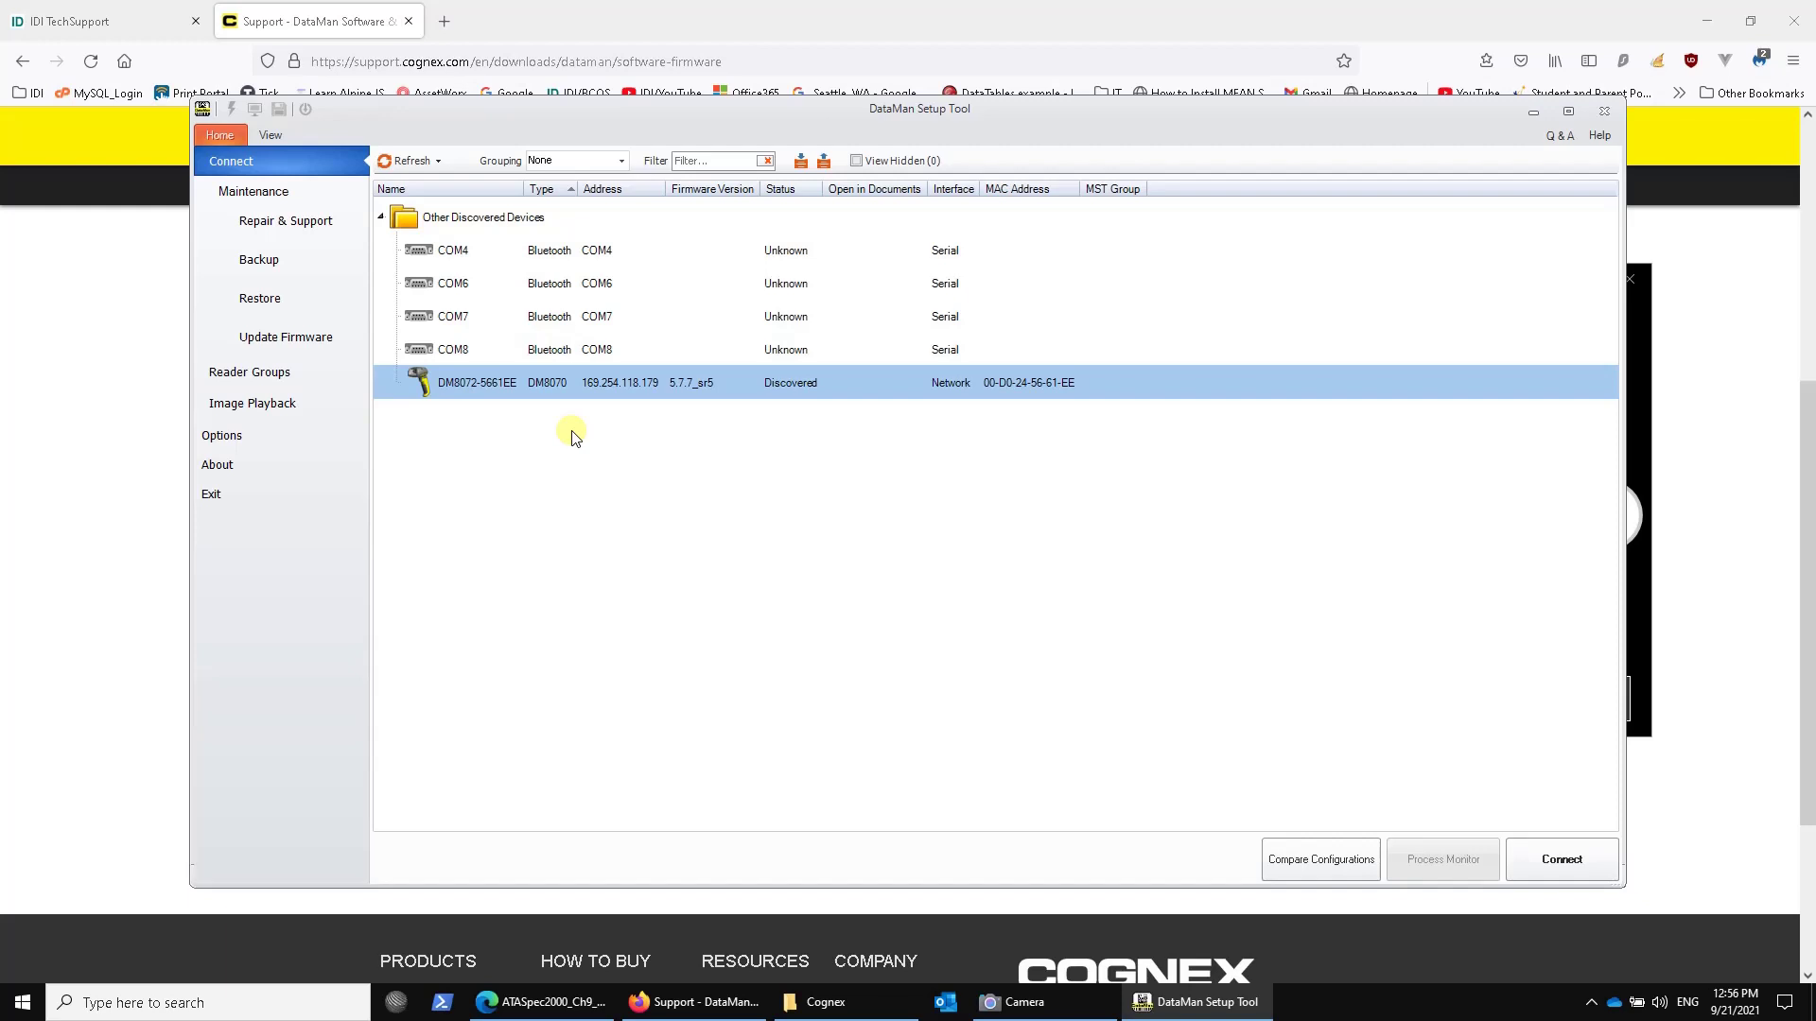
# Check Device Manager's network adapters for the LAN7500 USB 2.0 to Ethernet adapter, and close it
pyautogui.click(95, 1003)
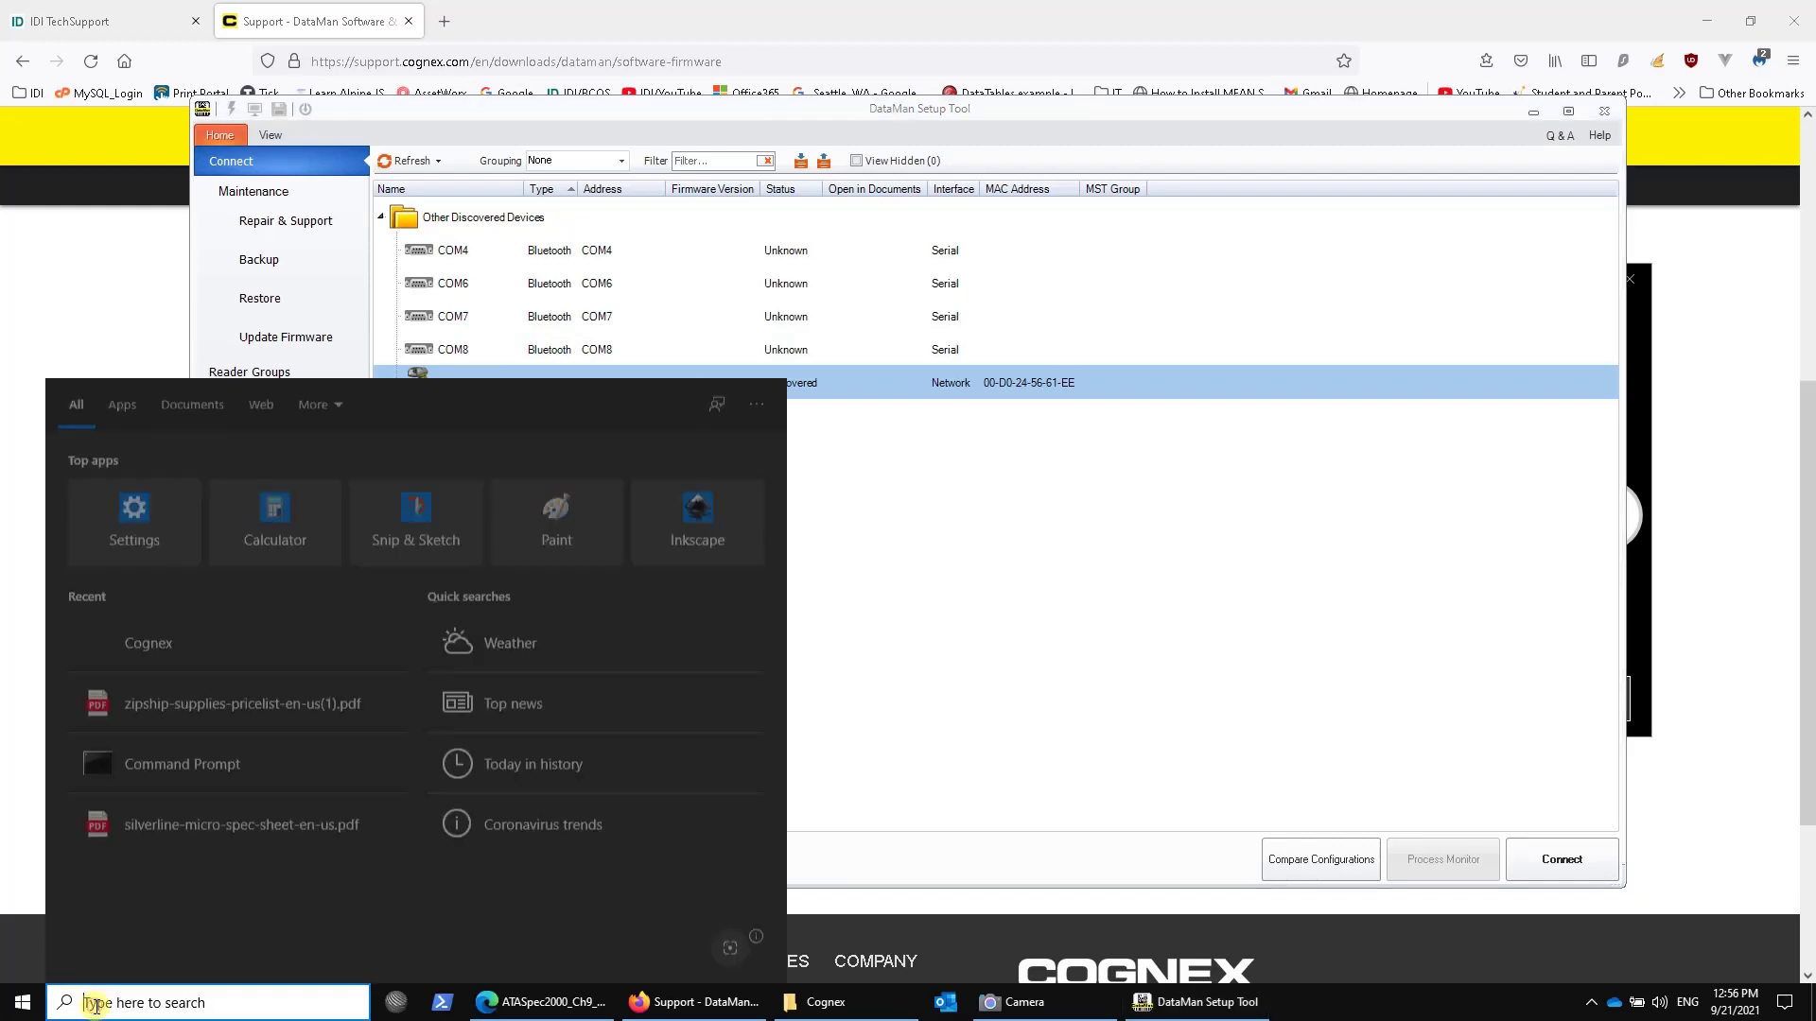
pyautogui.write('DEVICE')
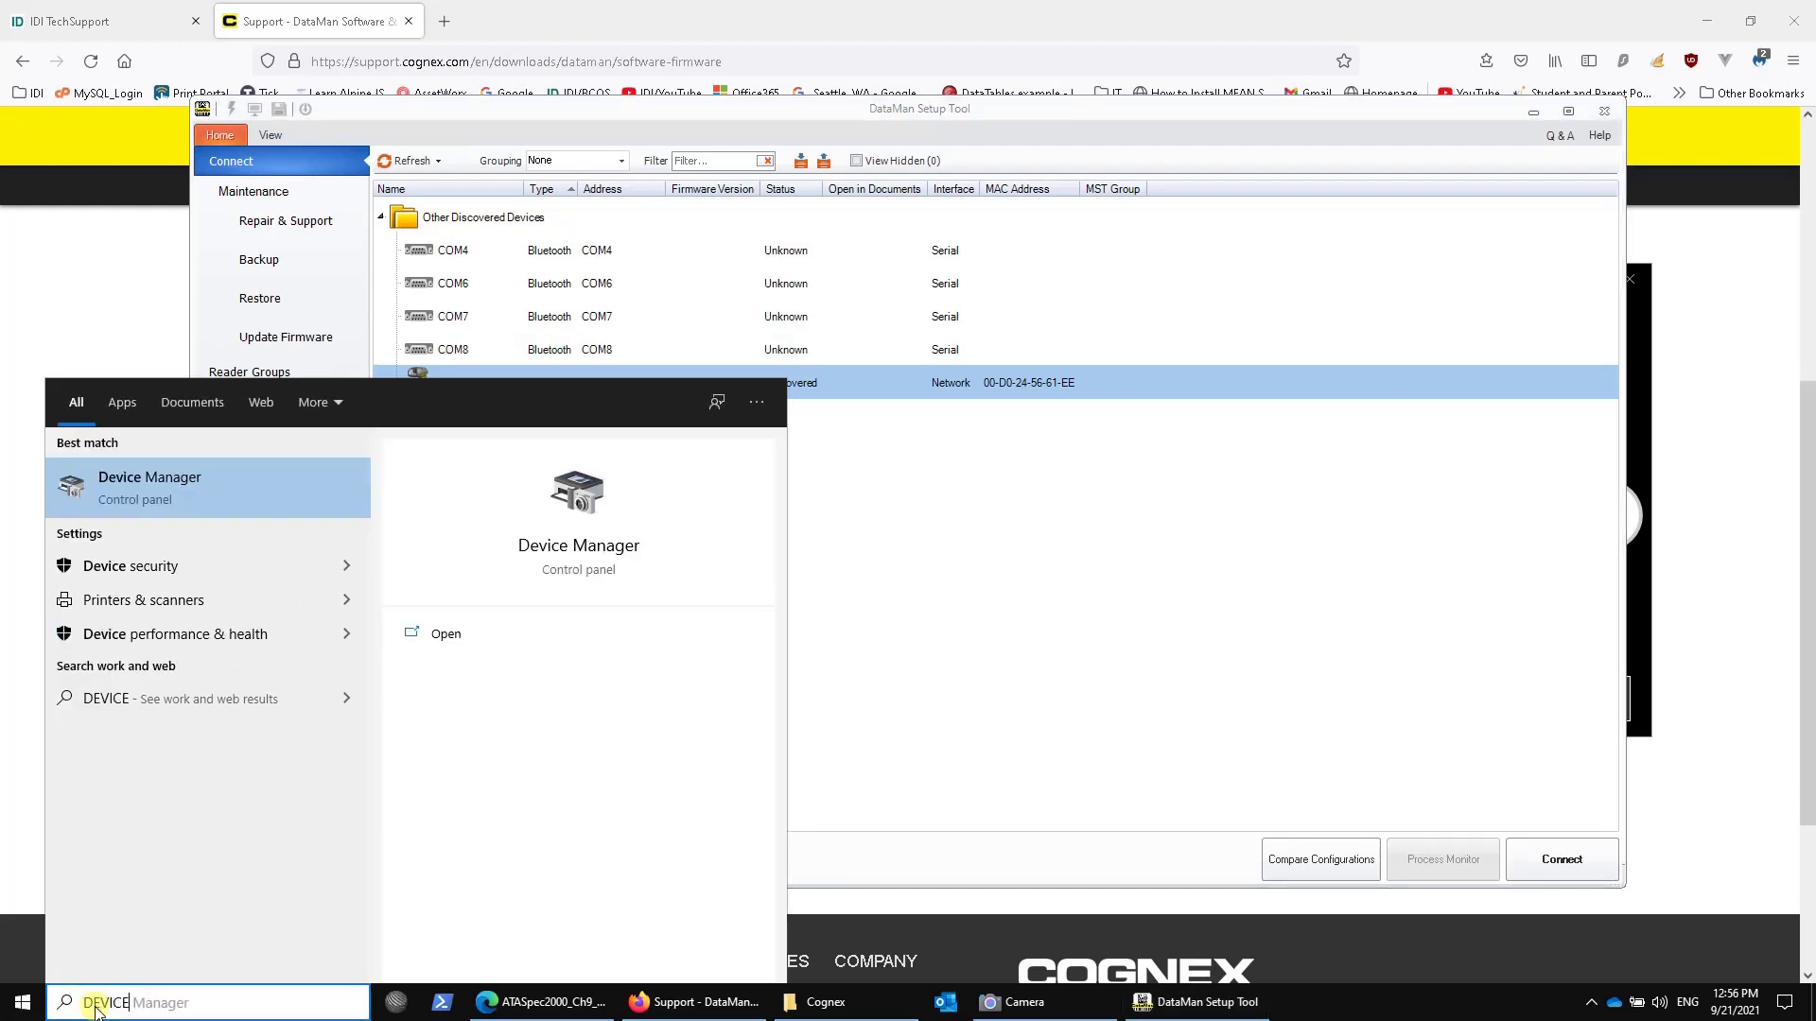
pyautogui.click(106, 488)
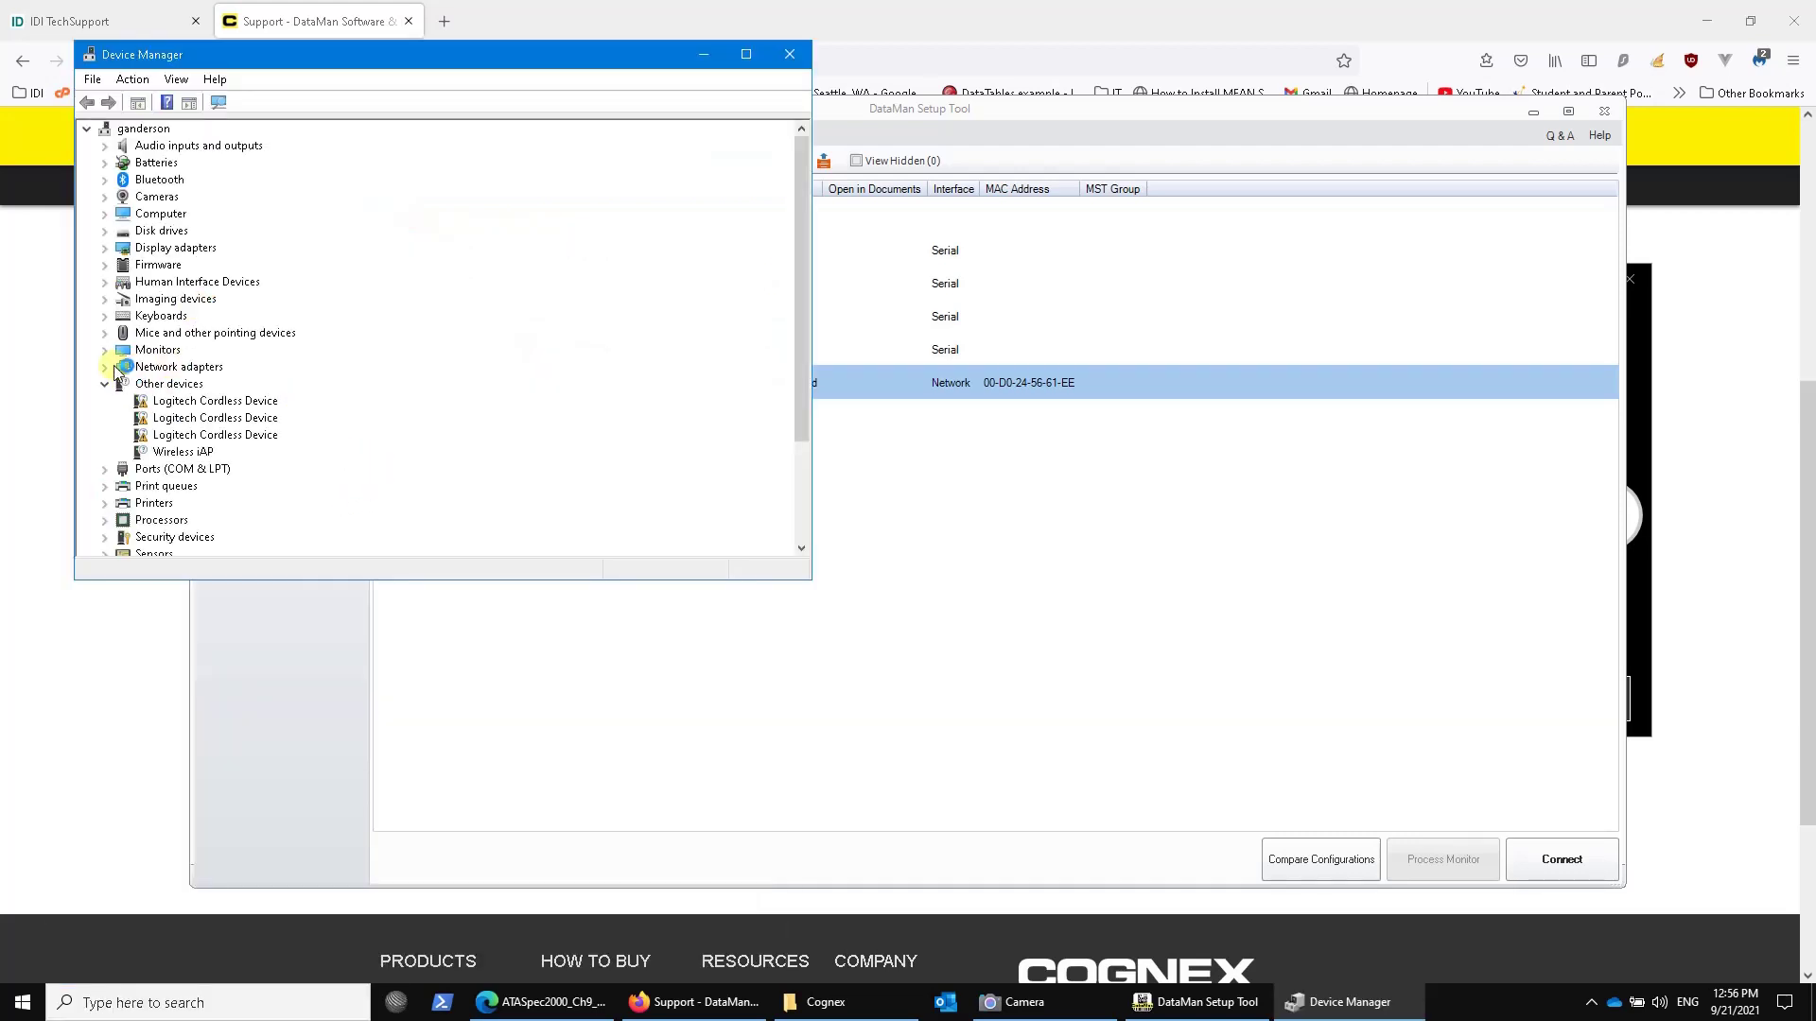
pyautogui.click(105, 369)
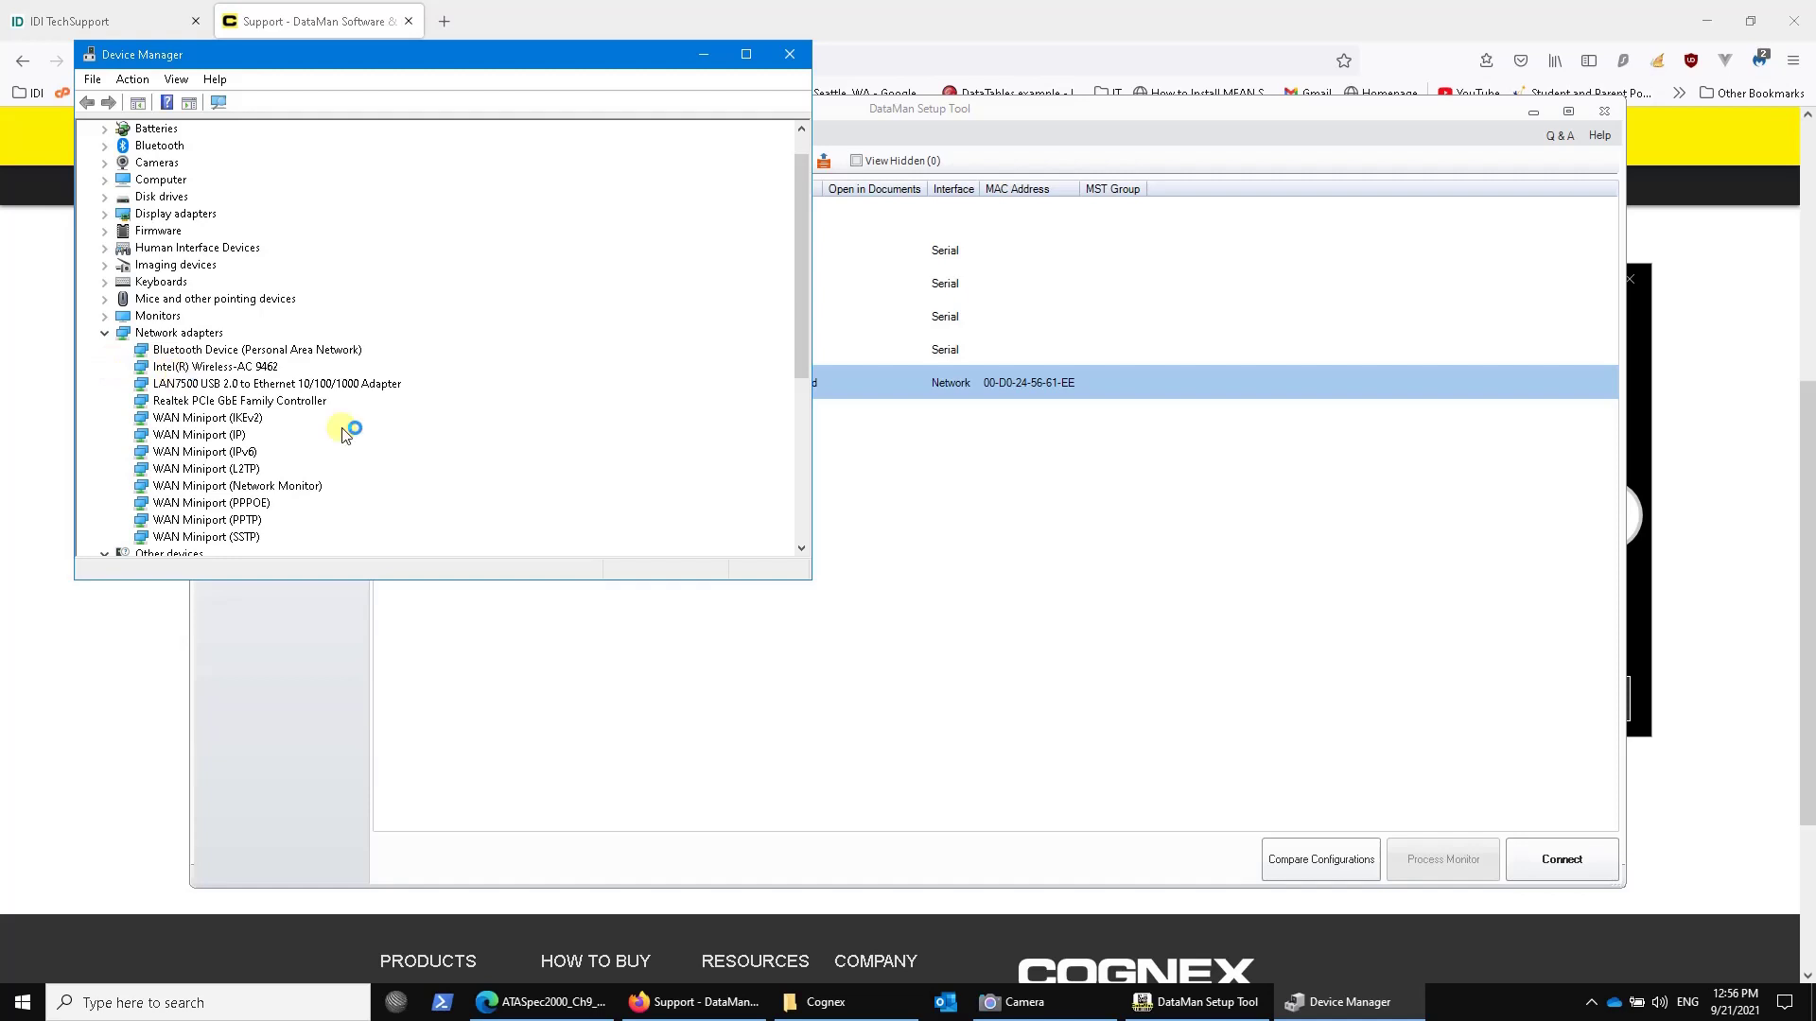
pyautogui.click(270, 383)
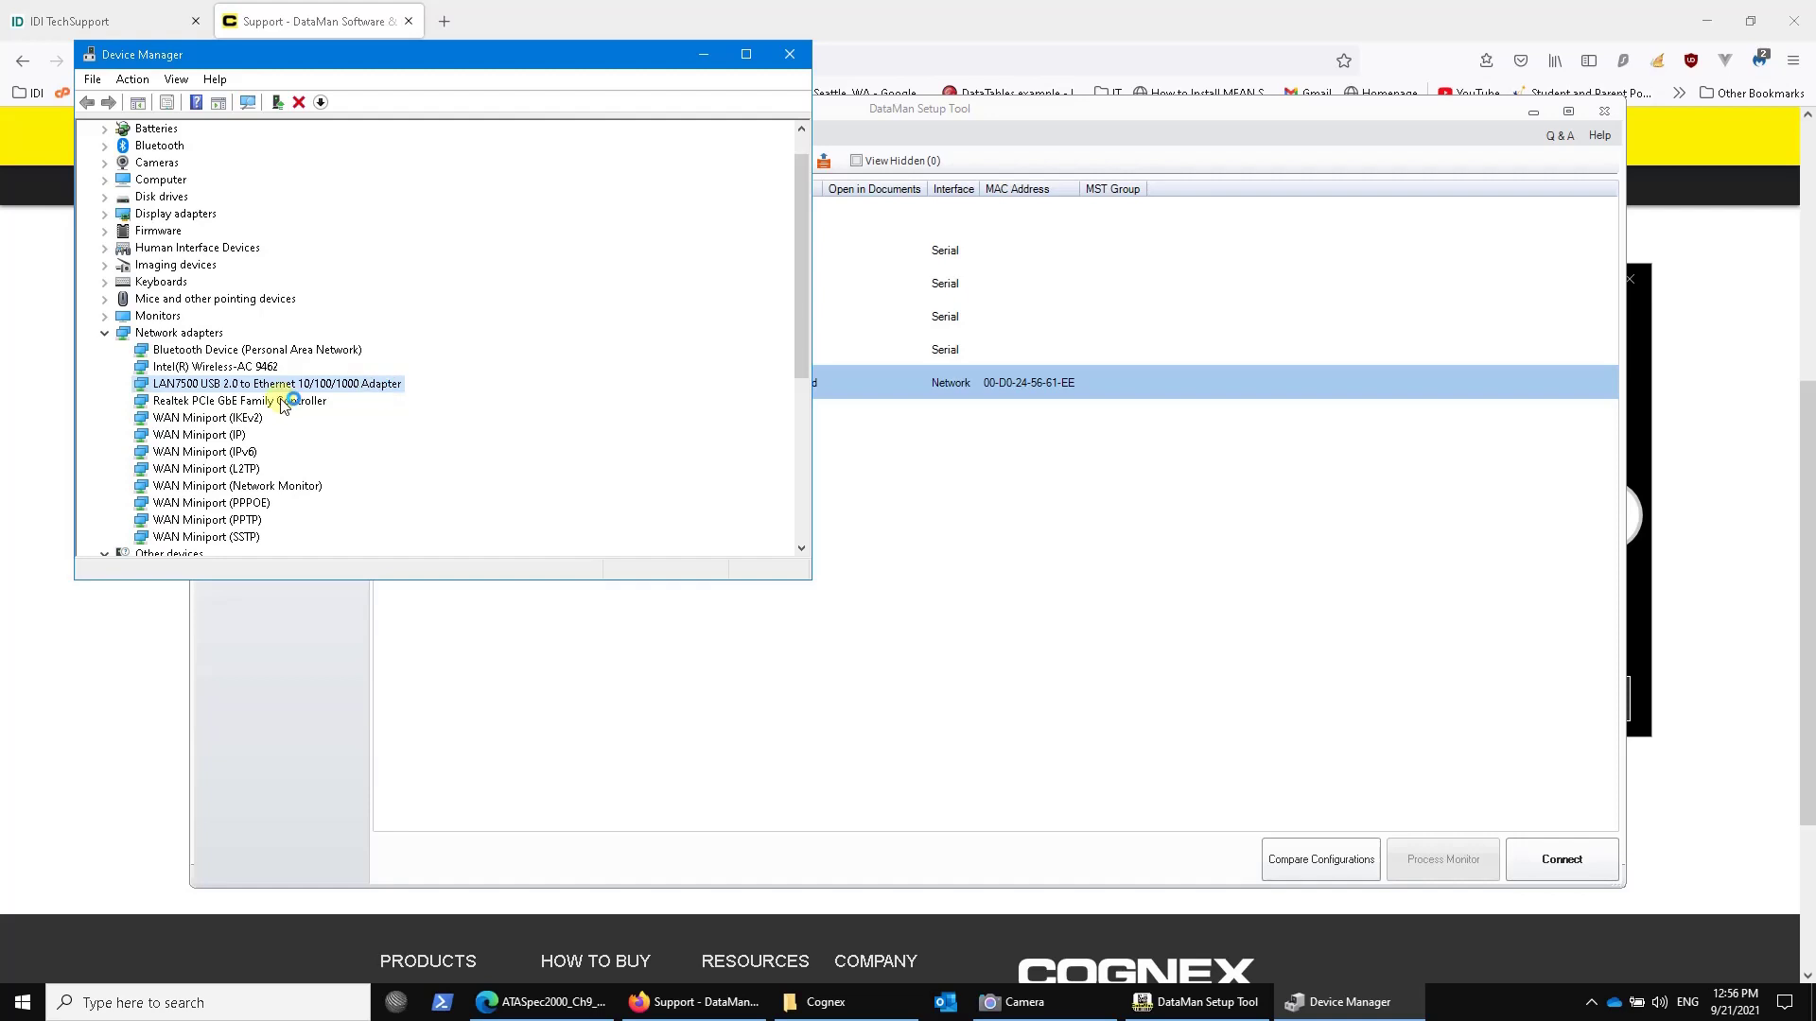
pyautogui.click(105, 335)
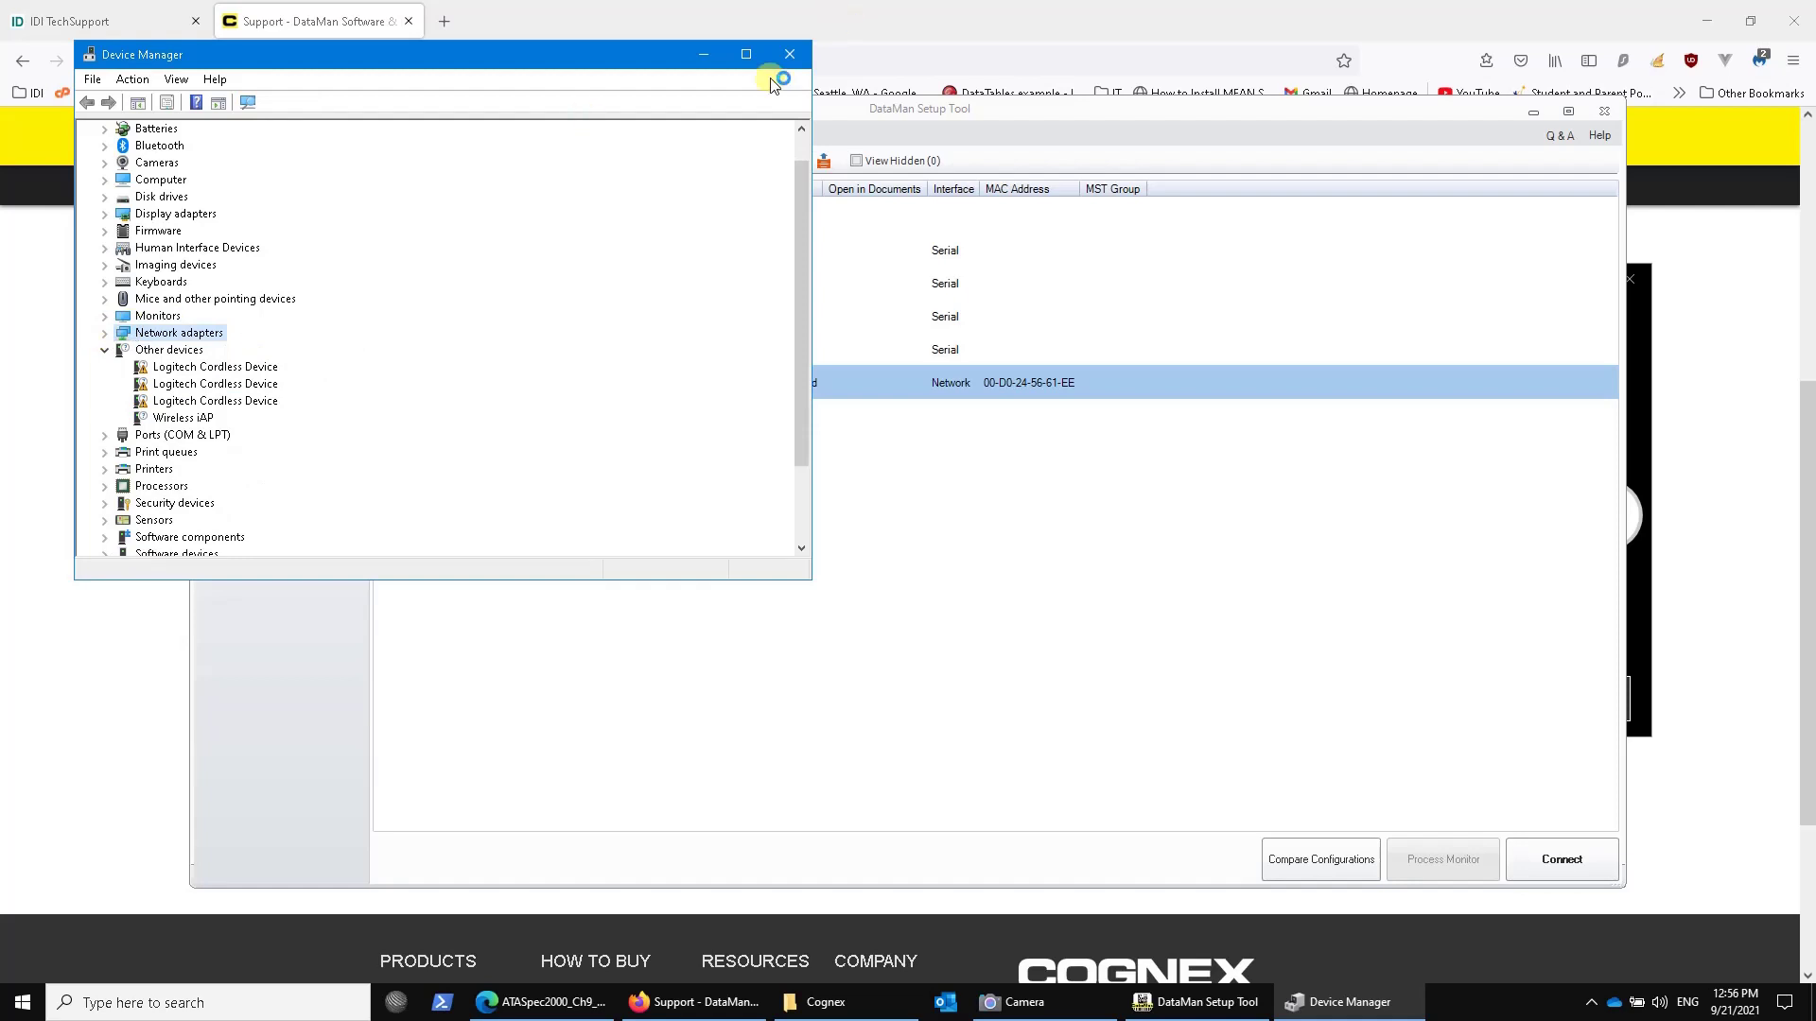
pyautogui.click(790, 54)
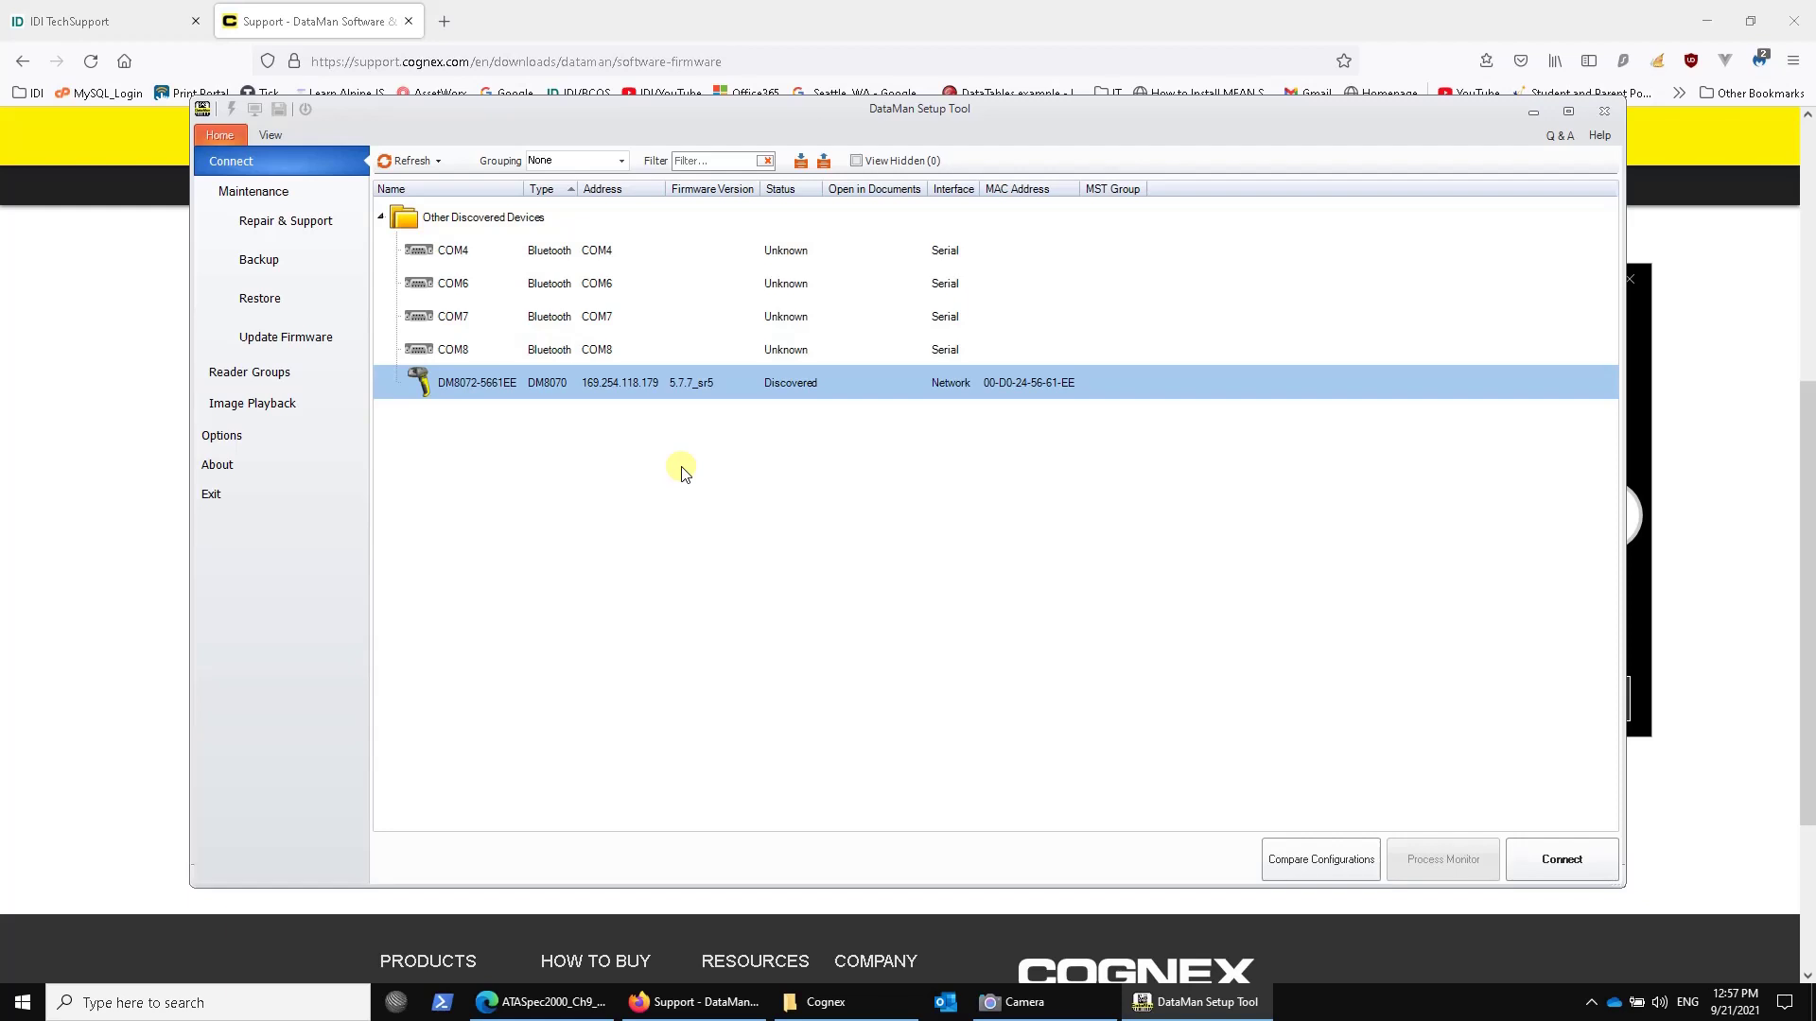
# Look at the firmware files offered for updating the DM8072-5661EE reader, without loading one
pyautogui.click(1641, 319)
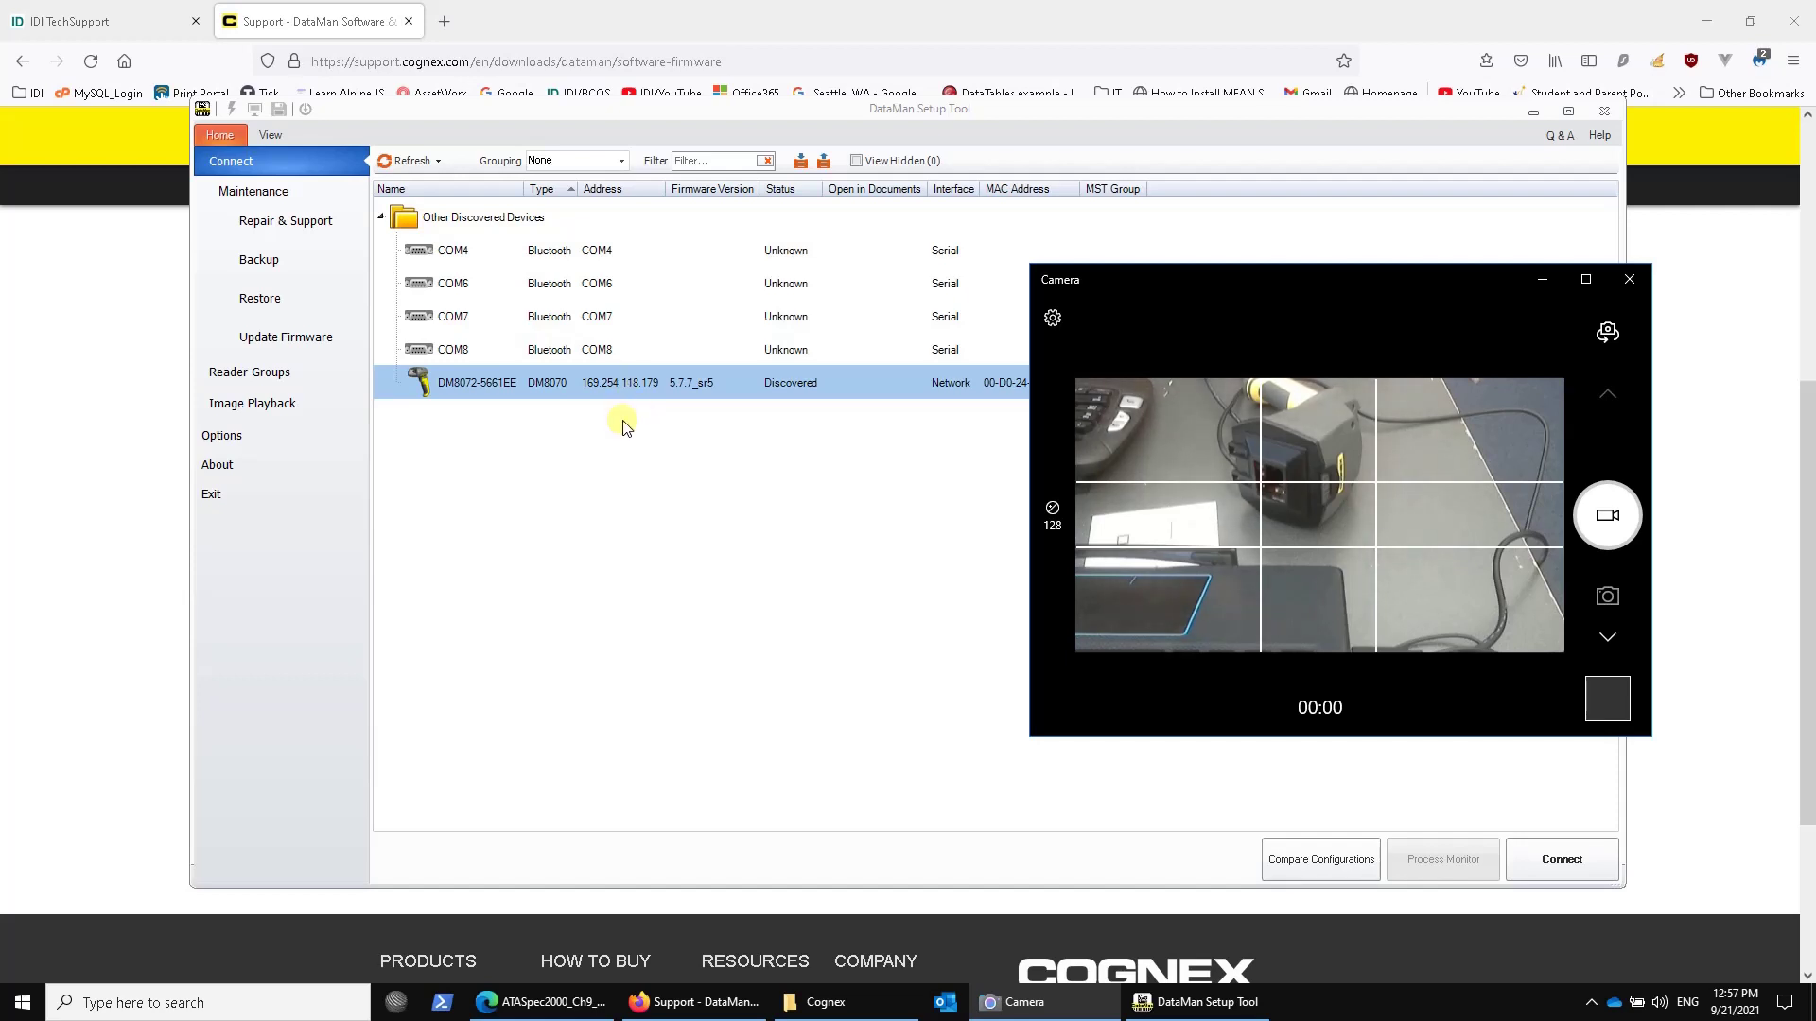
pyautogui.click(470, 387)
pyautogui.click(315, 337)
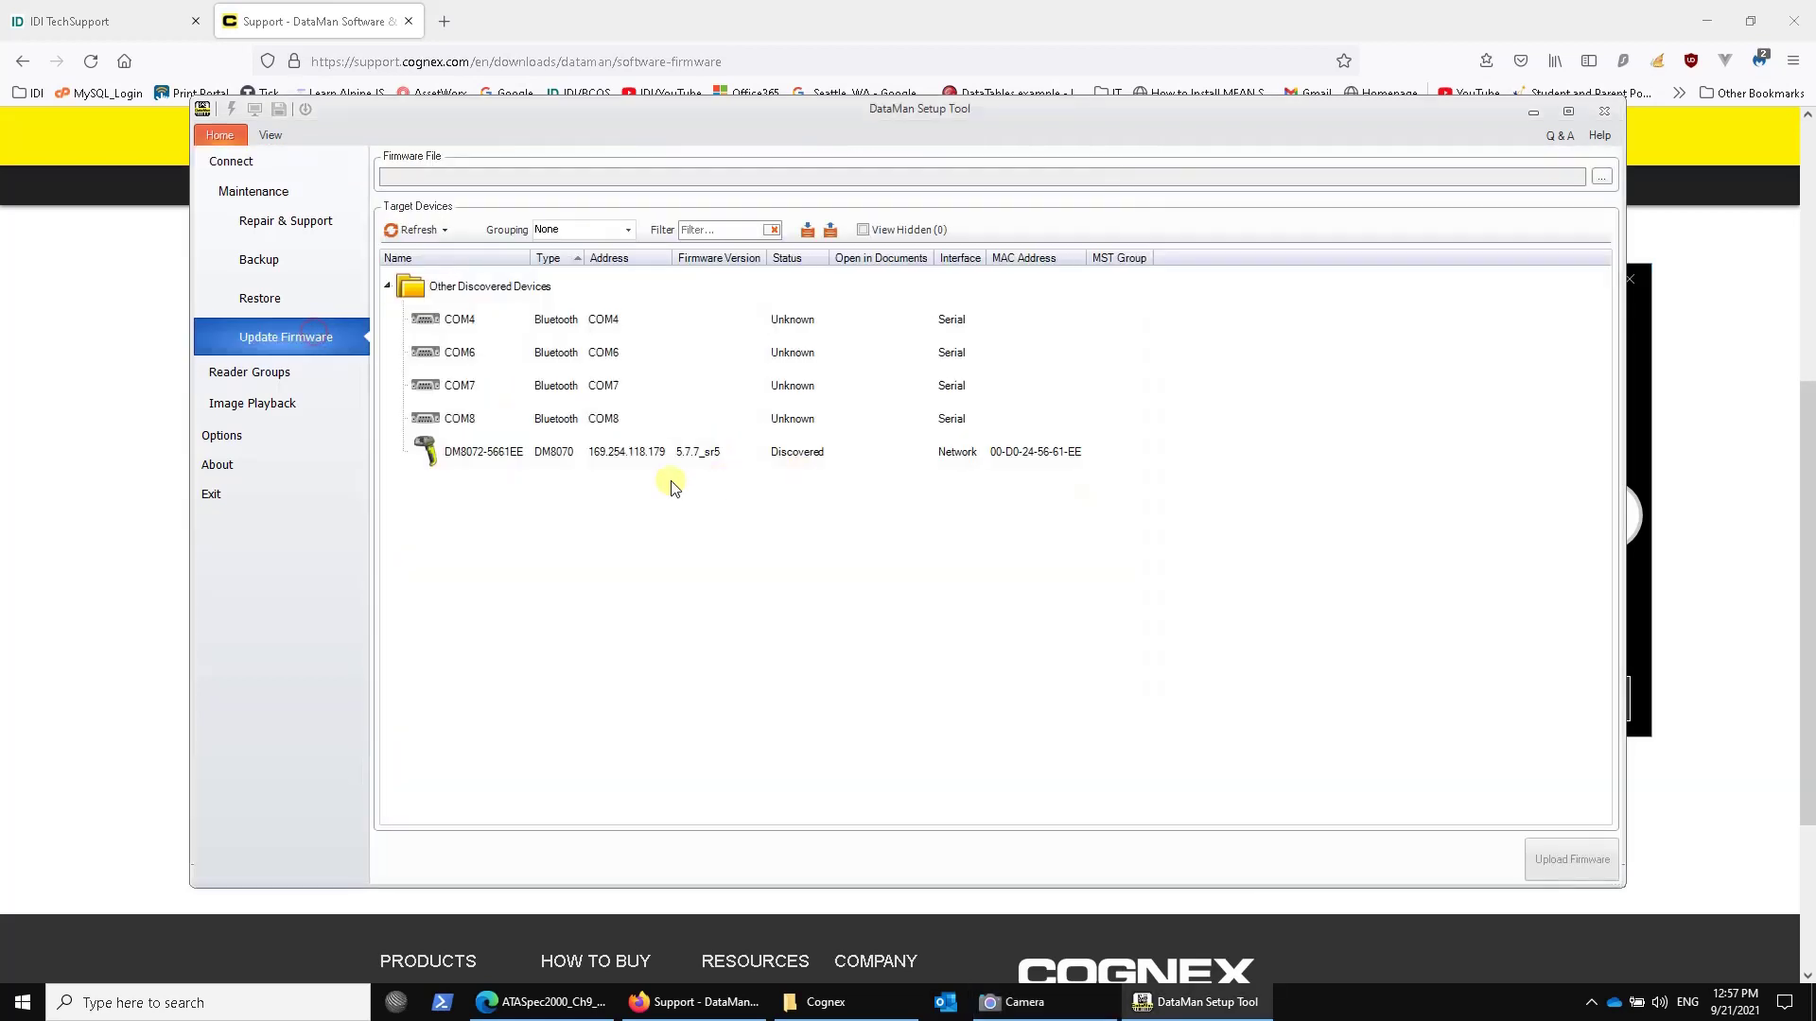
pyautogui.click(500, 456)
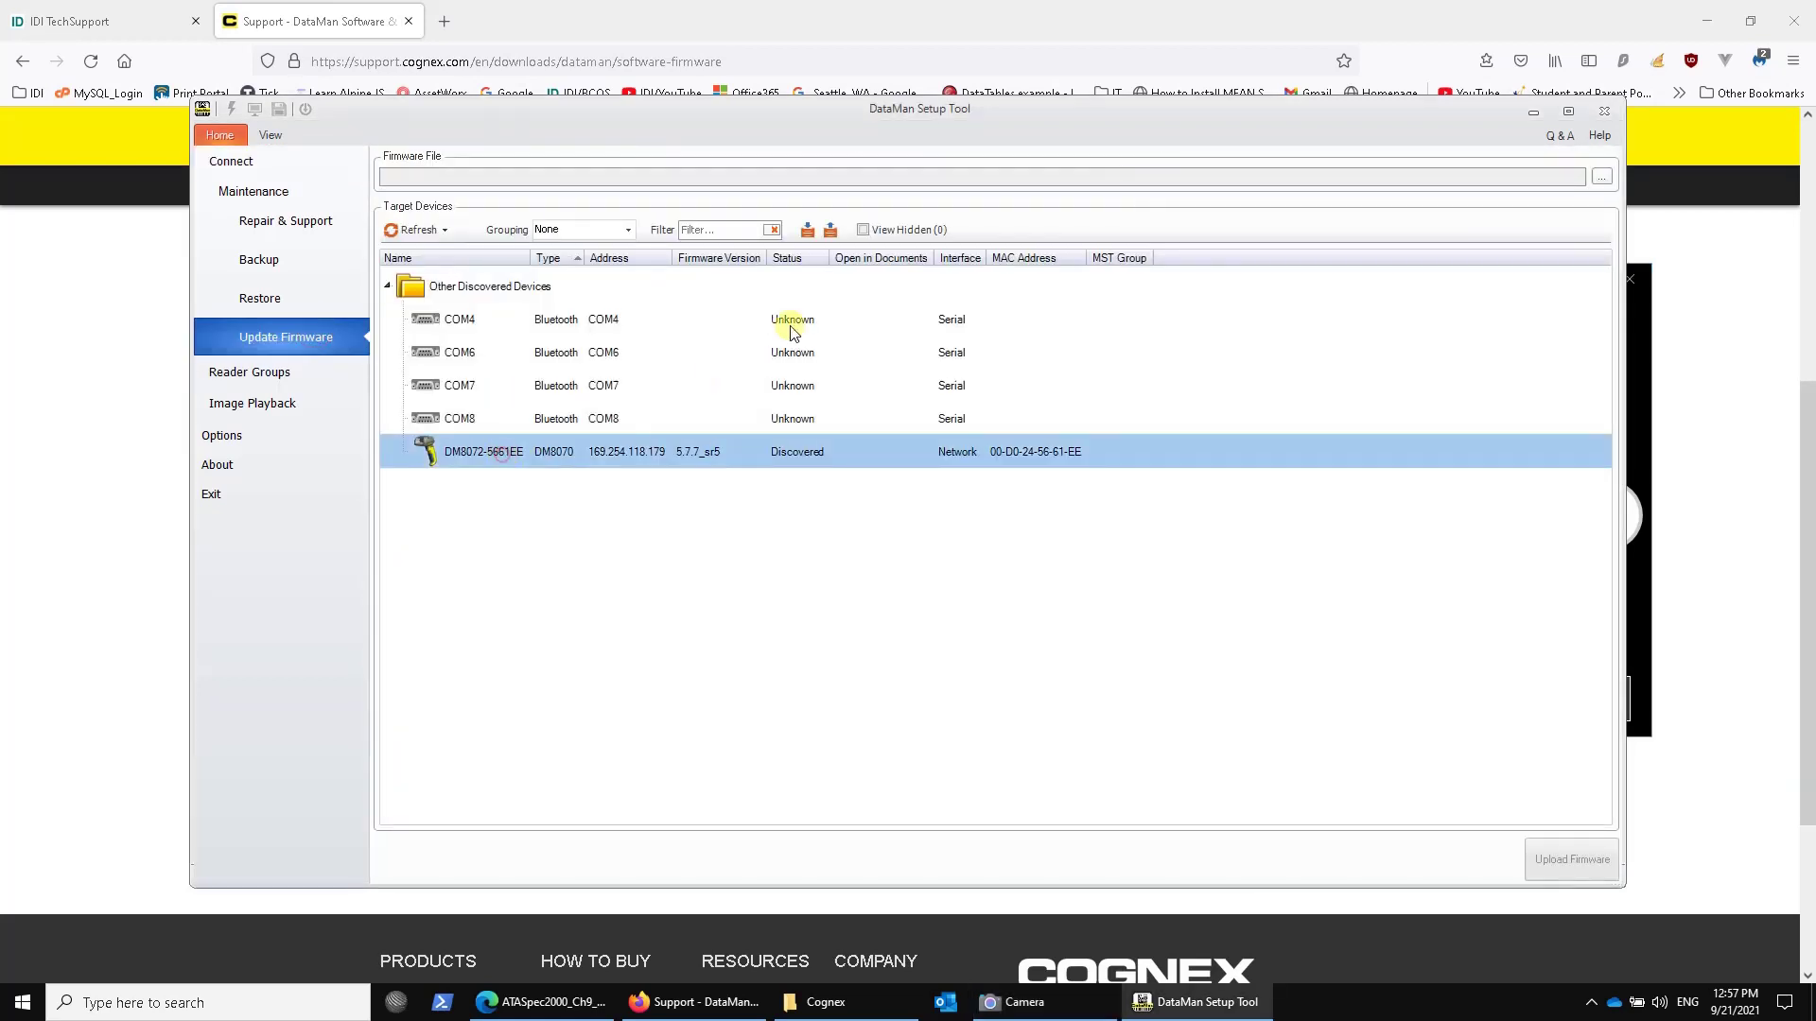
pyautogui.click(1601, 176)
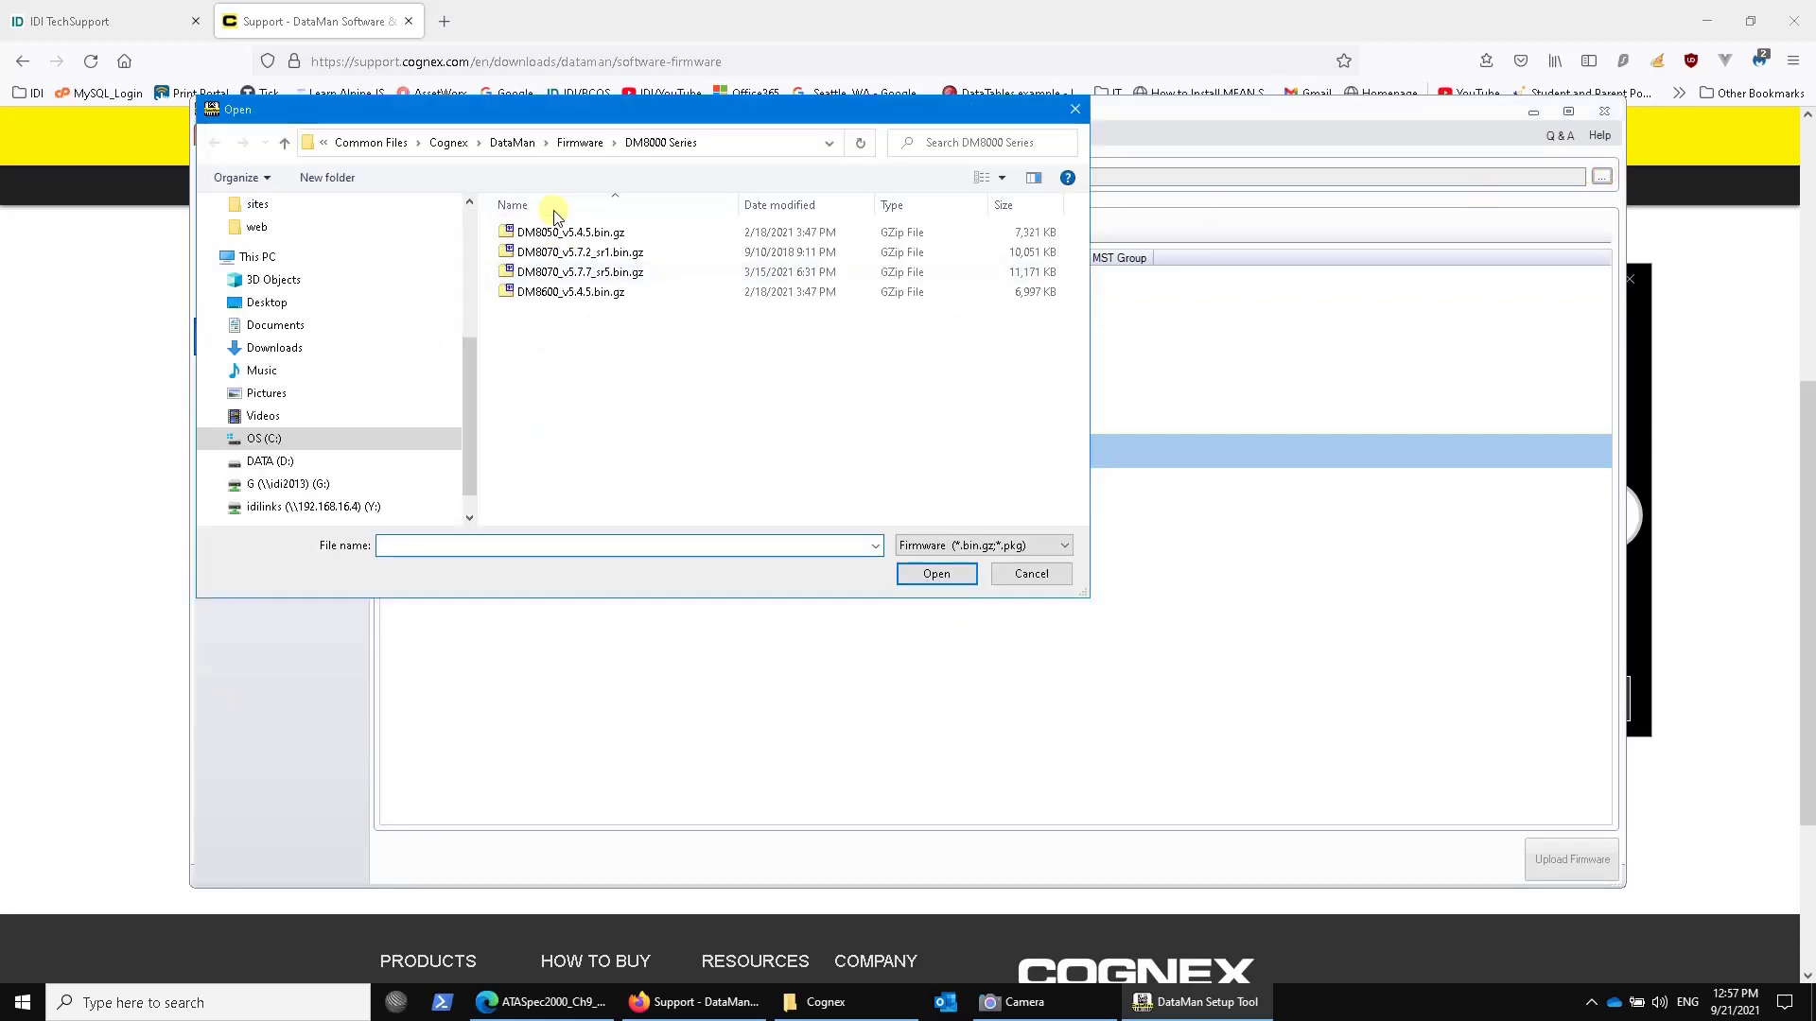
pyautogui.click(1031, 574)
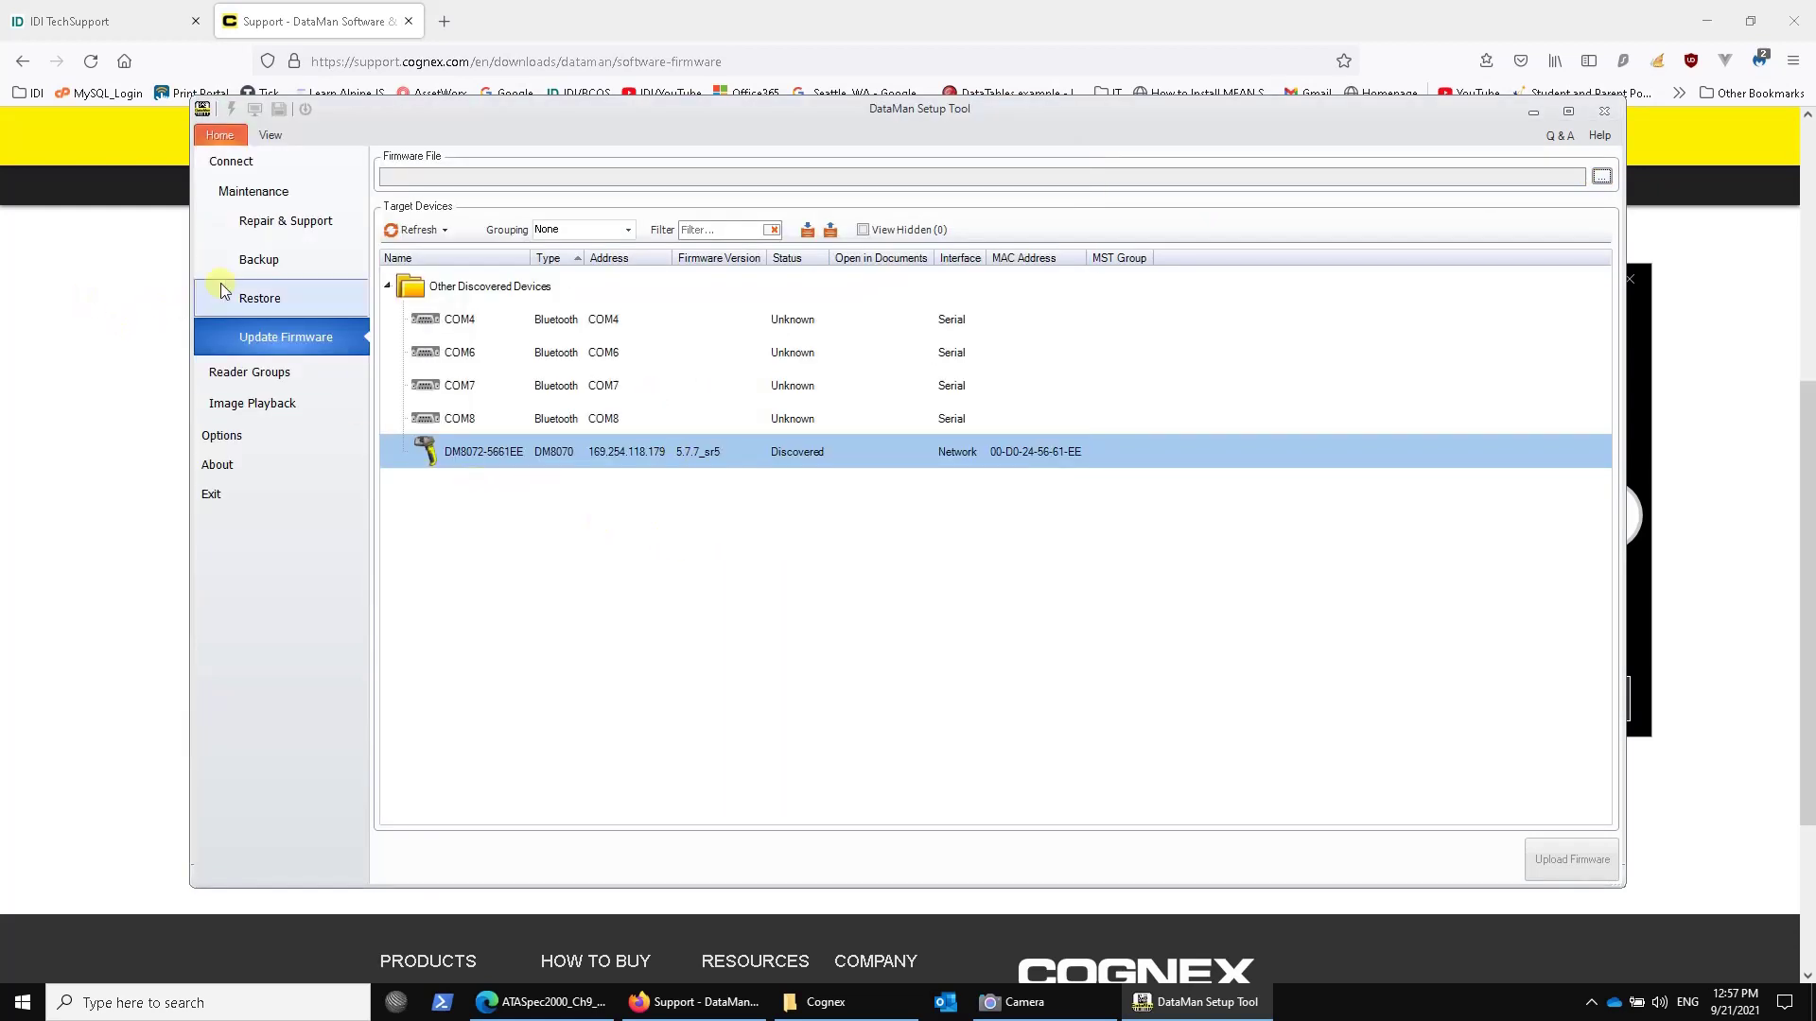
# Connect to the DM8072-5661EE reader and enable the Dot Peen option in the TruCheck verification settings
pyautogui.click(236, 162)
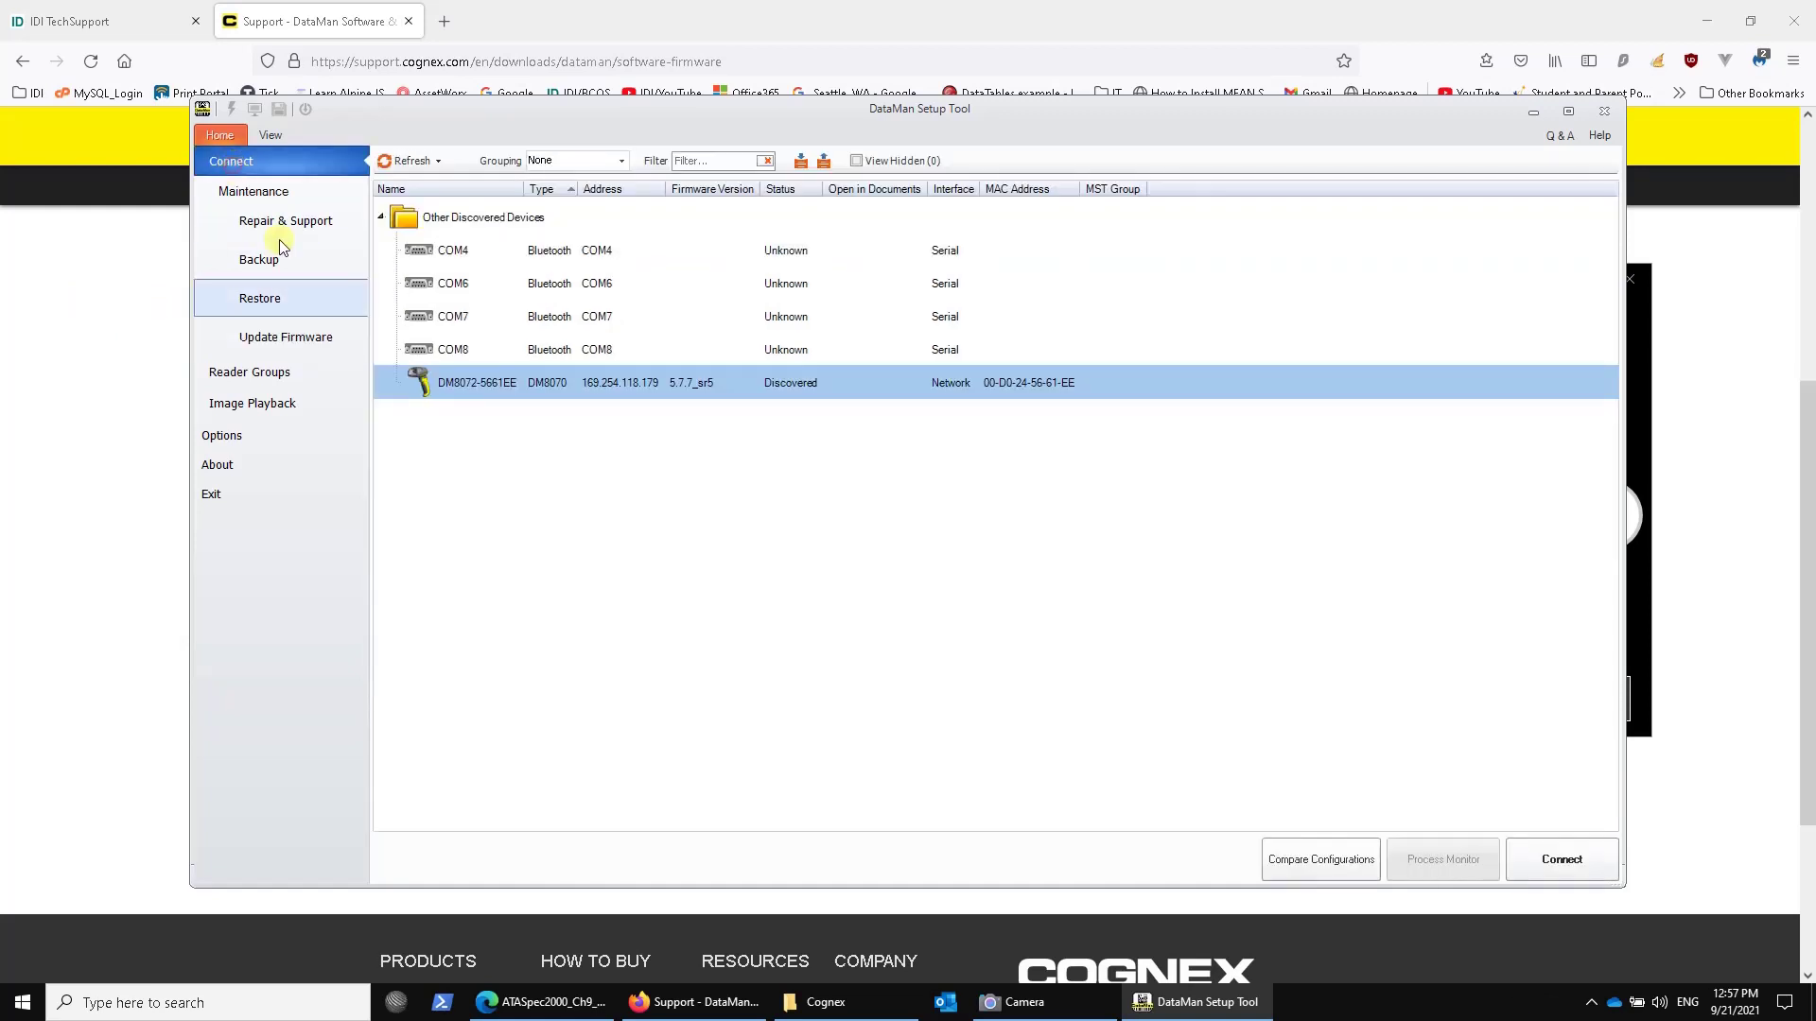
pyautogui.doubleClick(461, 387)
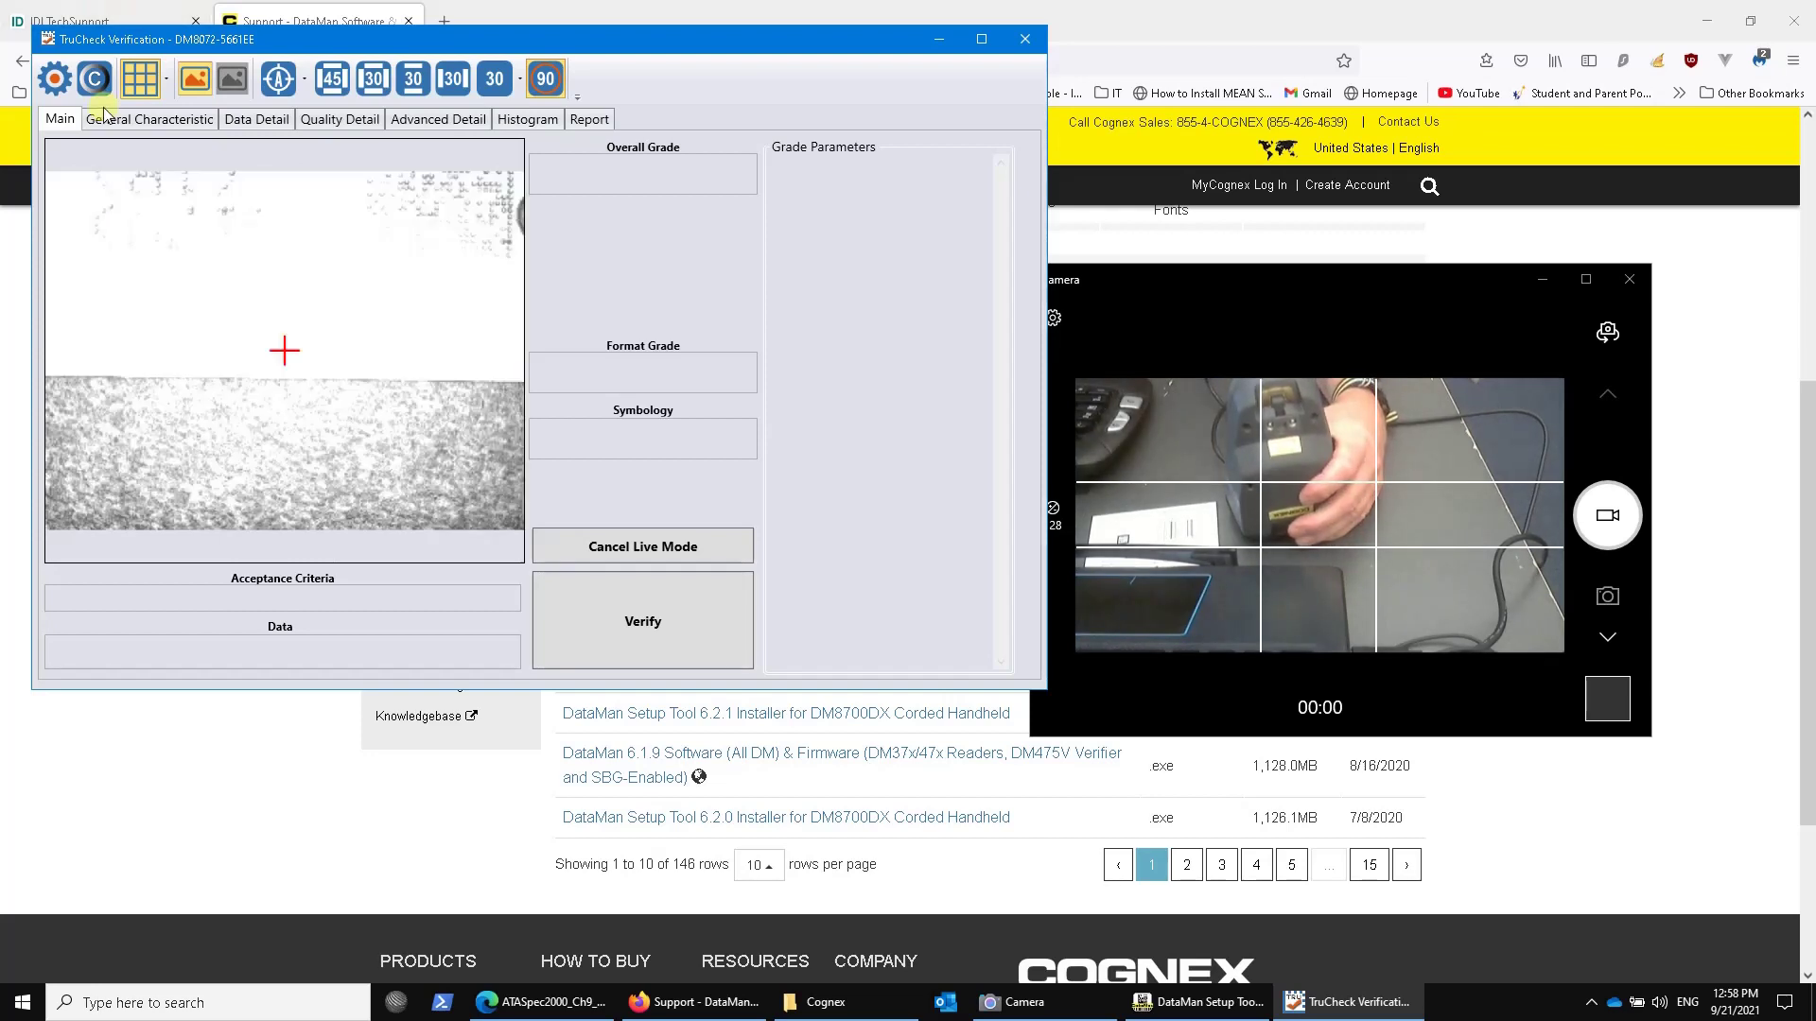
pyautogui.click(53, 78)
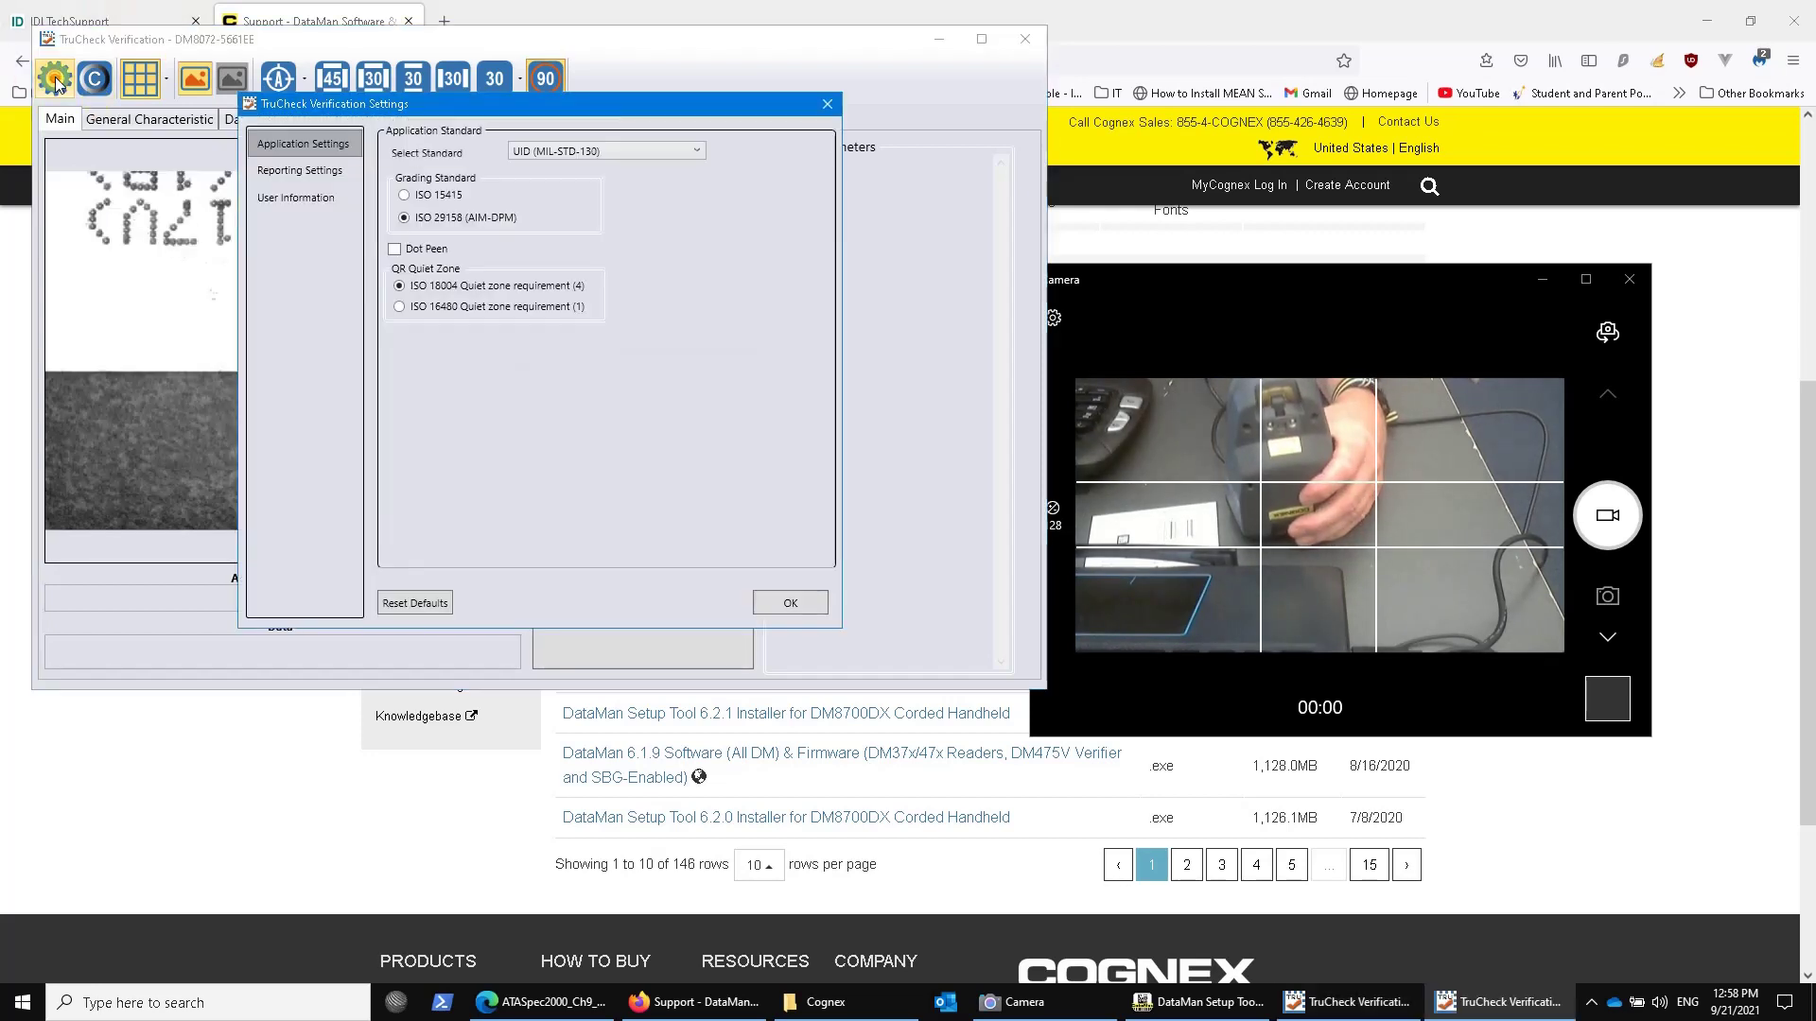
pyautogui.click(395, 249)
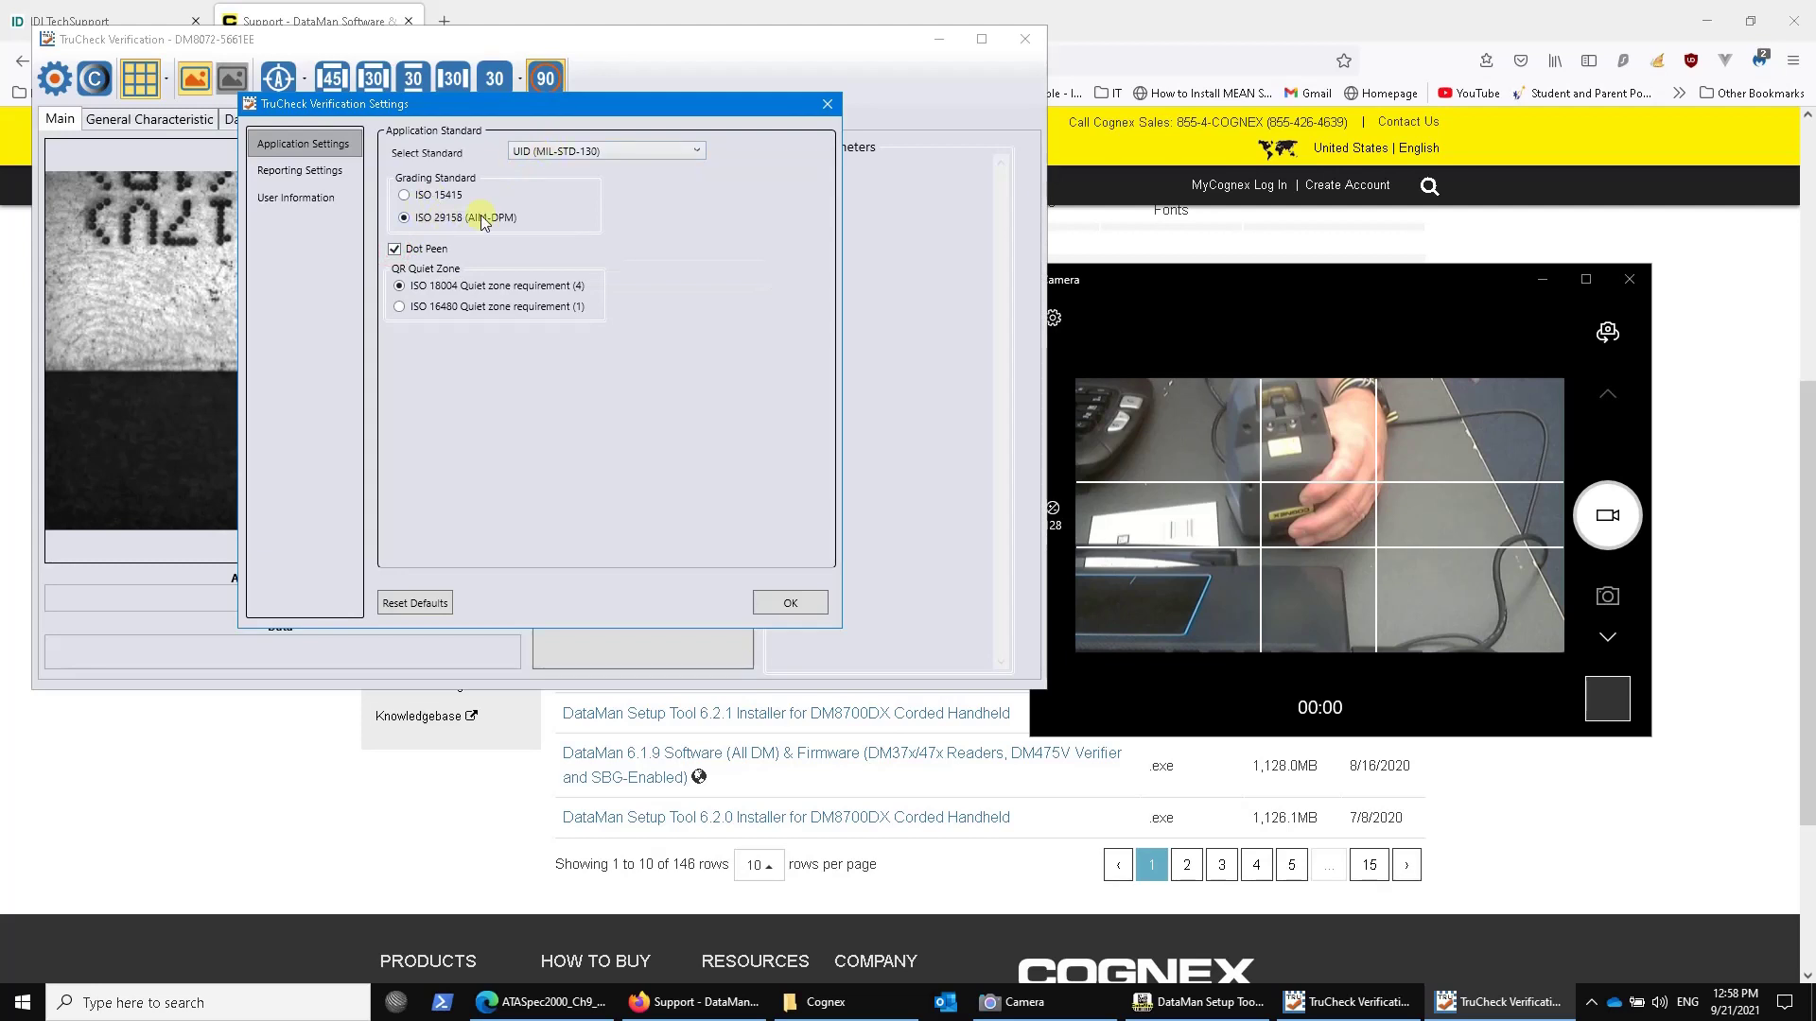
pyautogui.click(798, 598)
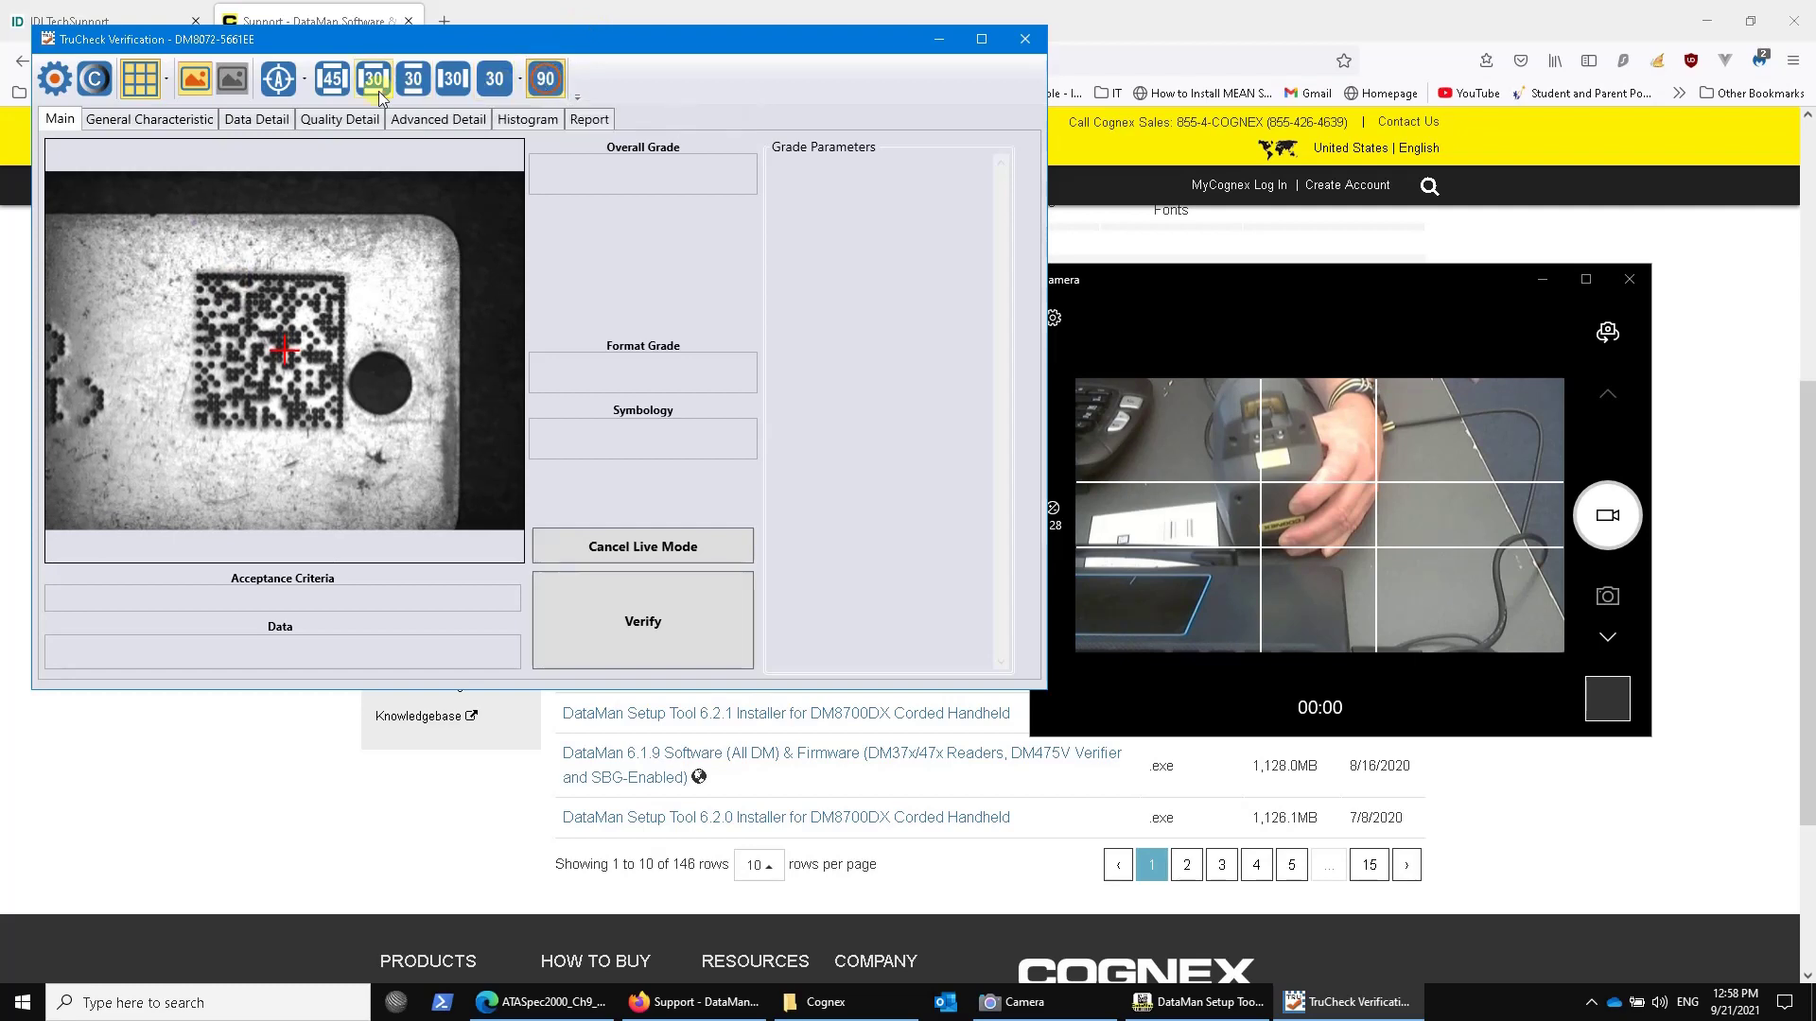
# Compare the live code image under 45-degree and 30-degree lighting, and return to 90-degree lighting
pyautogui.click(332, 79)
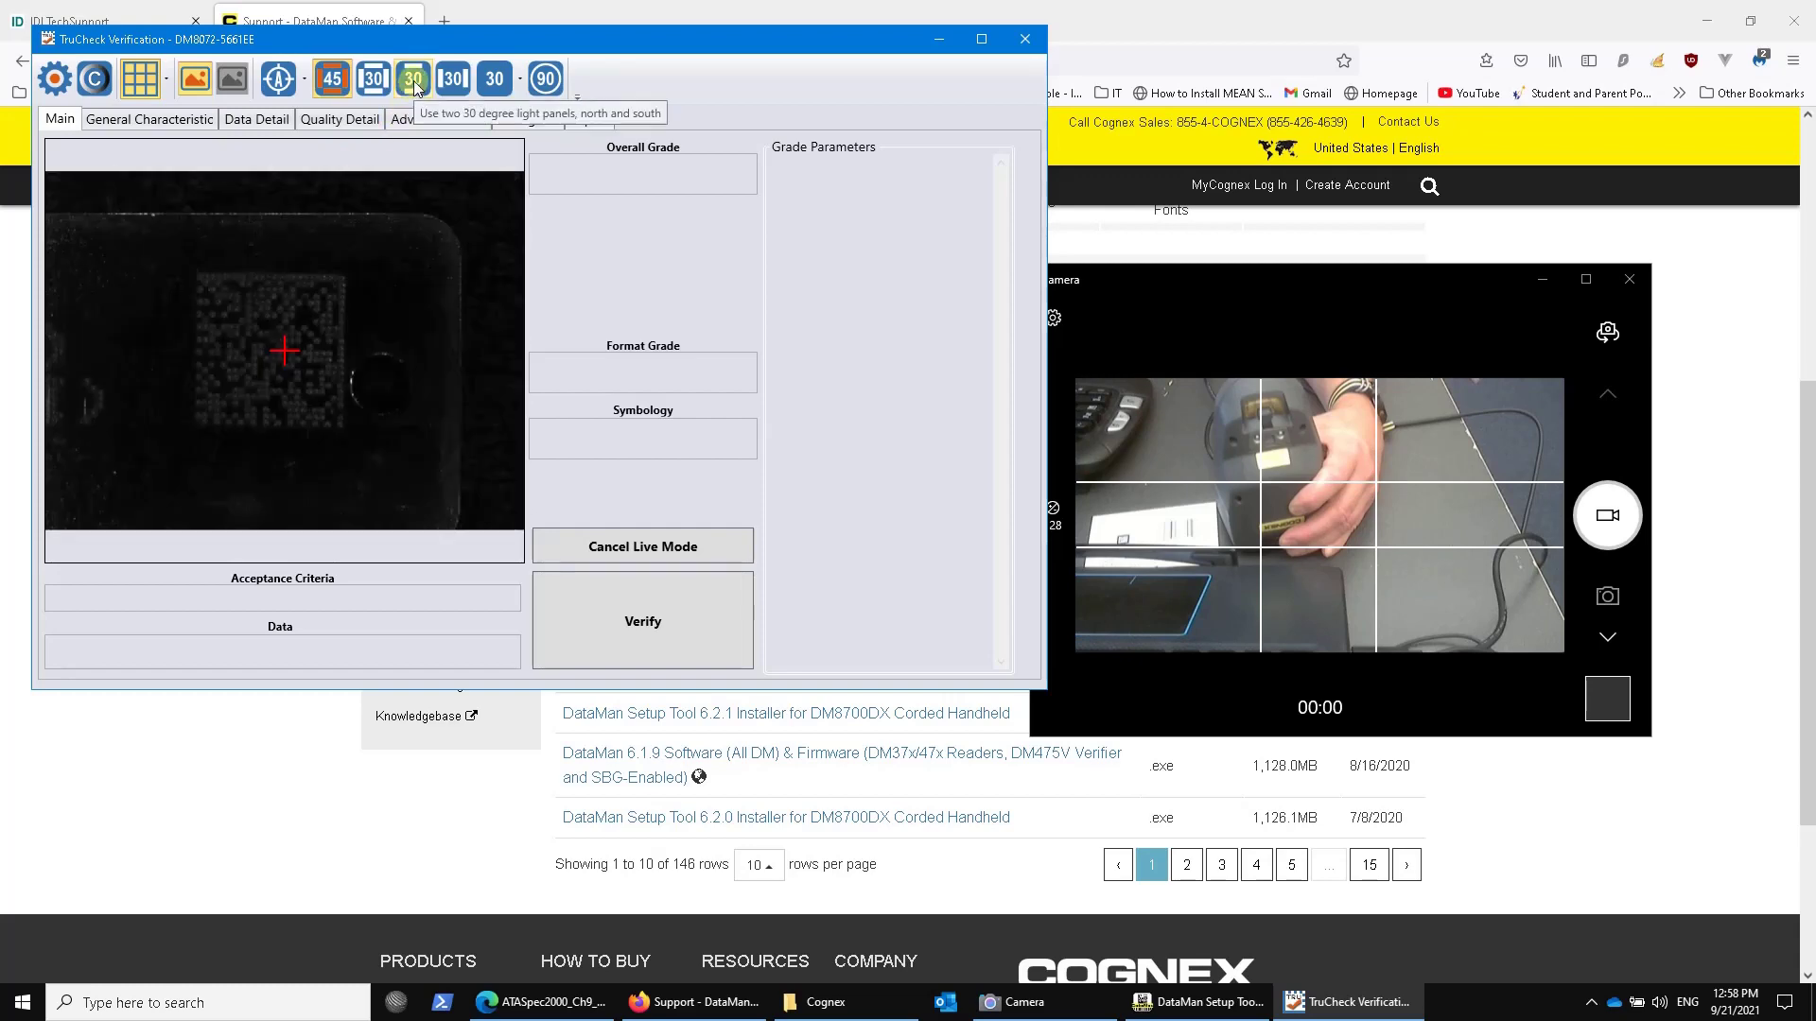
pyautogui.click(382, 82)
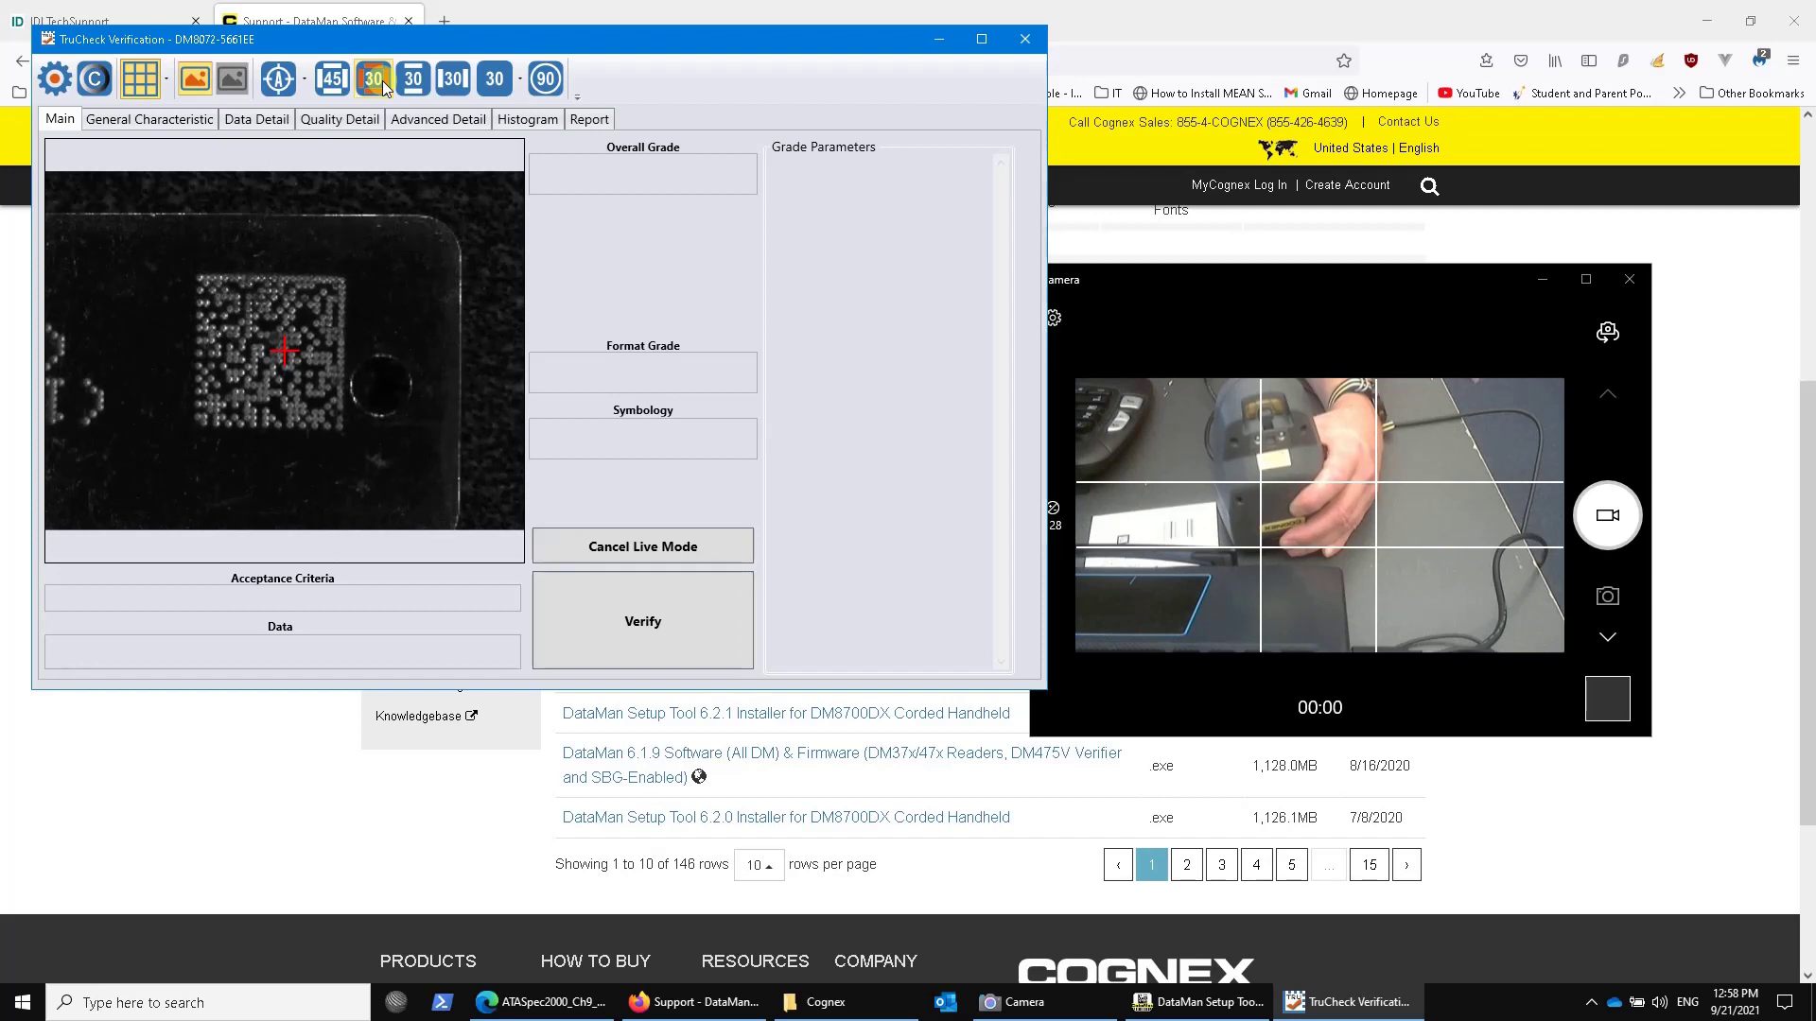
pyautogui.click(547, 80)
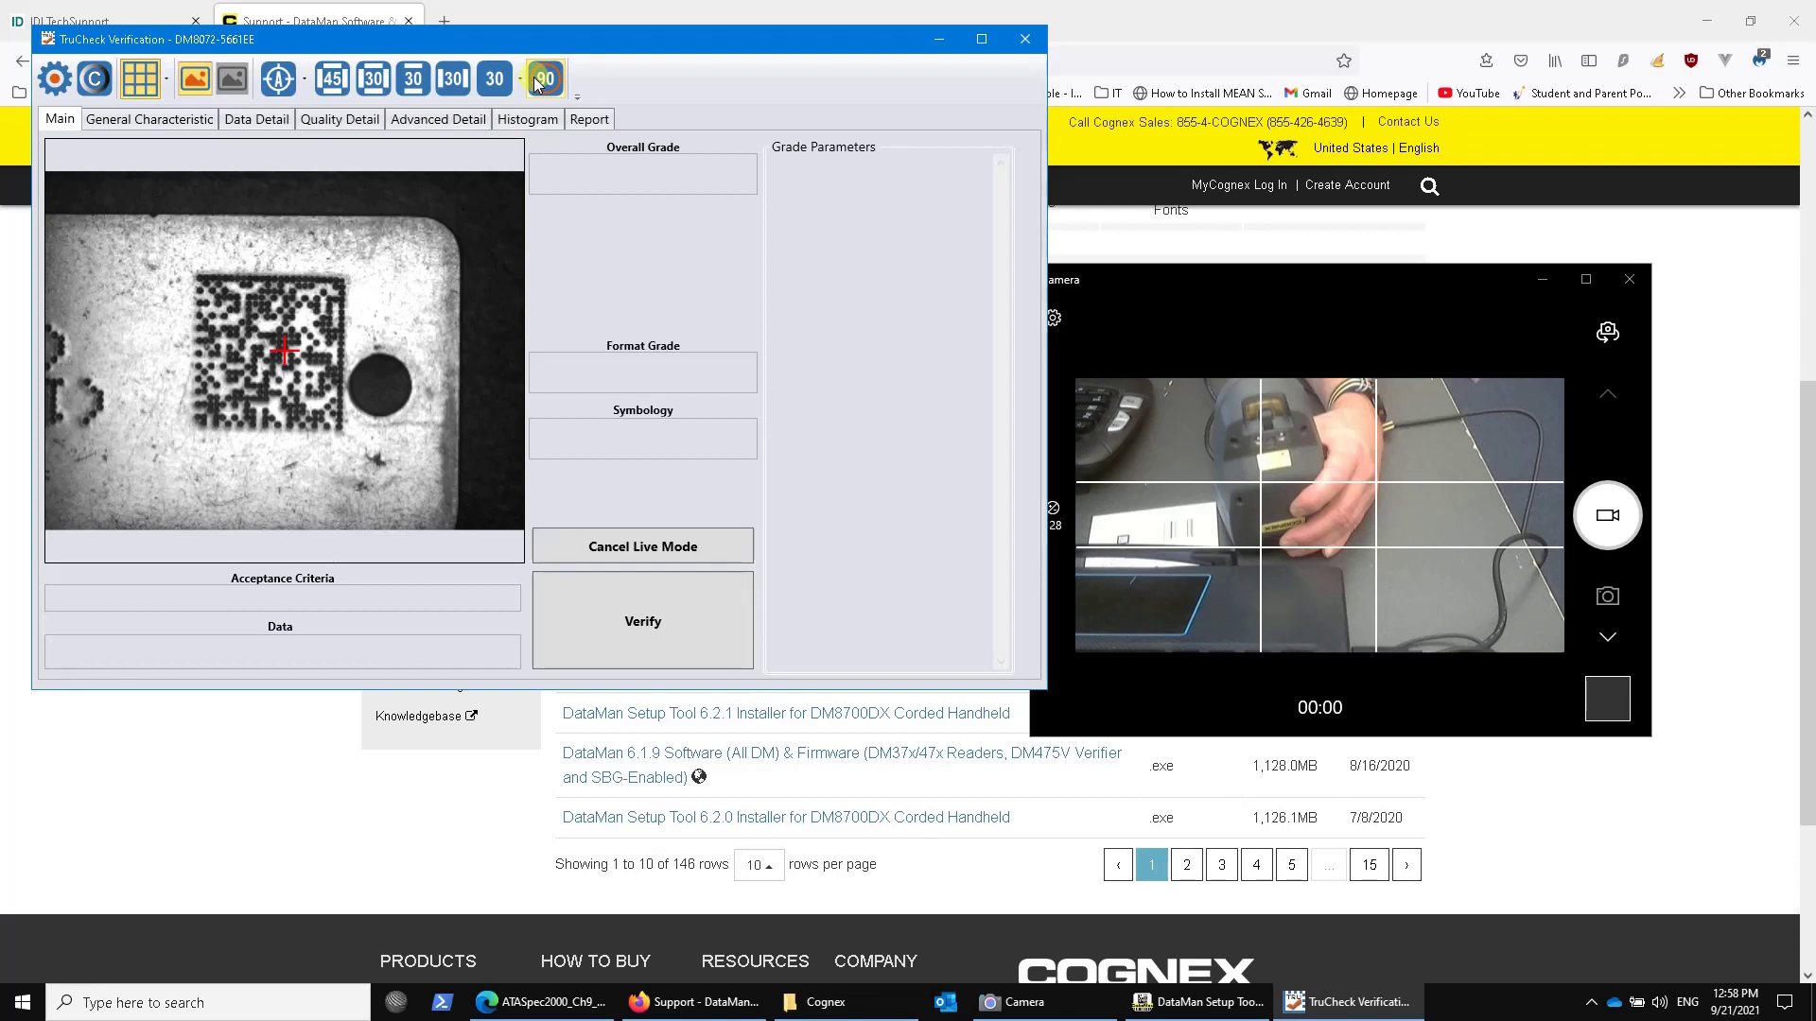
# Verify the dot-peen code under the current lighting and view its verification report, closing the TruCheck window when done
pyautogui.click(652, 630)
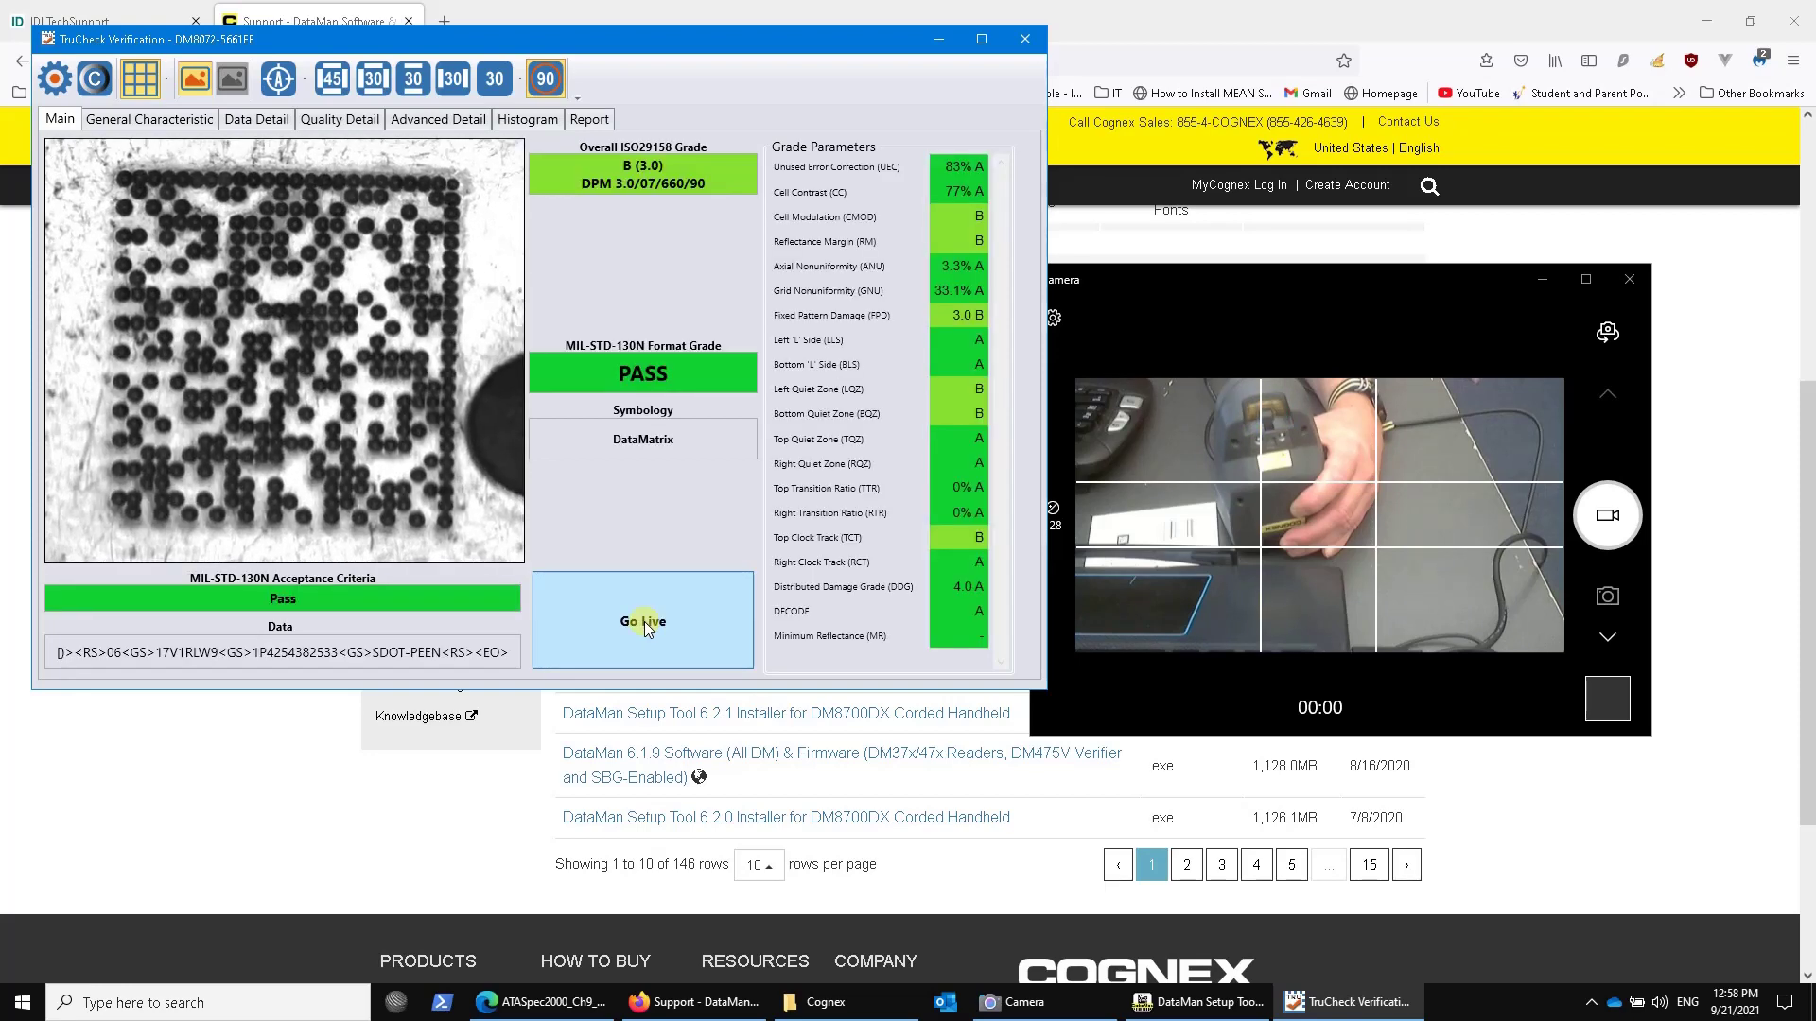
pyautogui.click(593, 120)
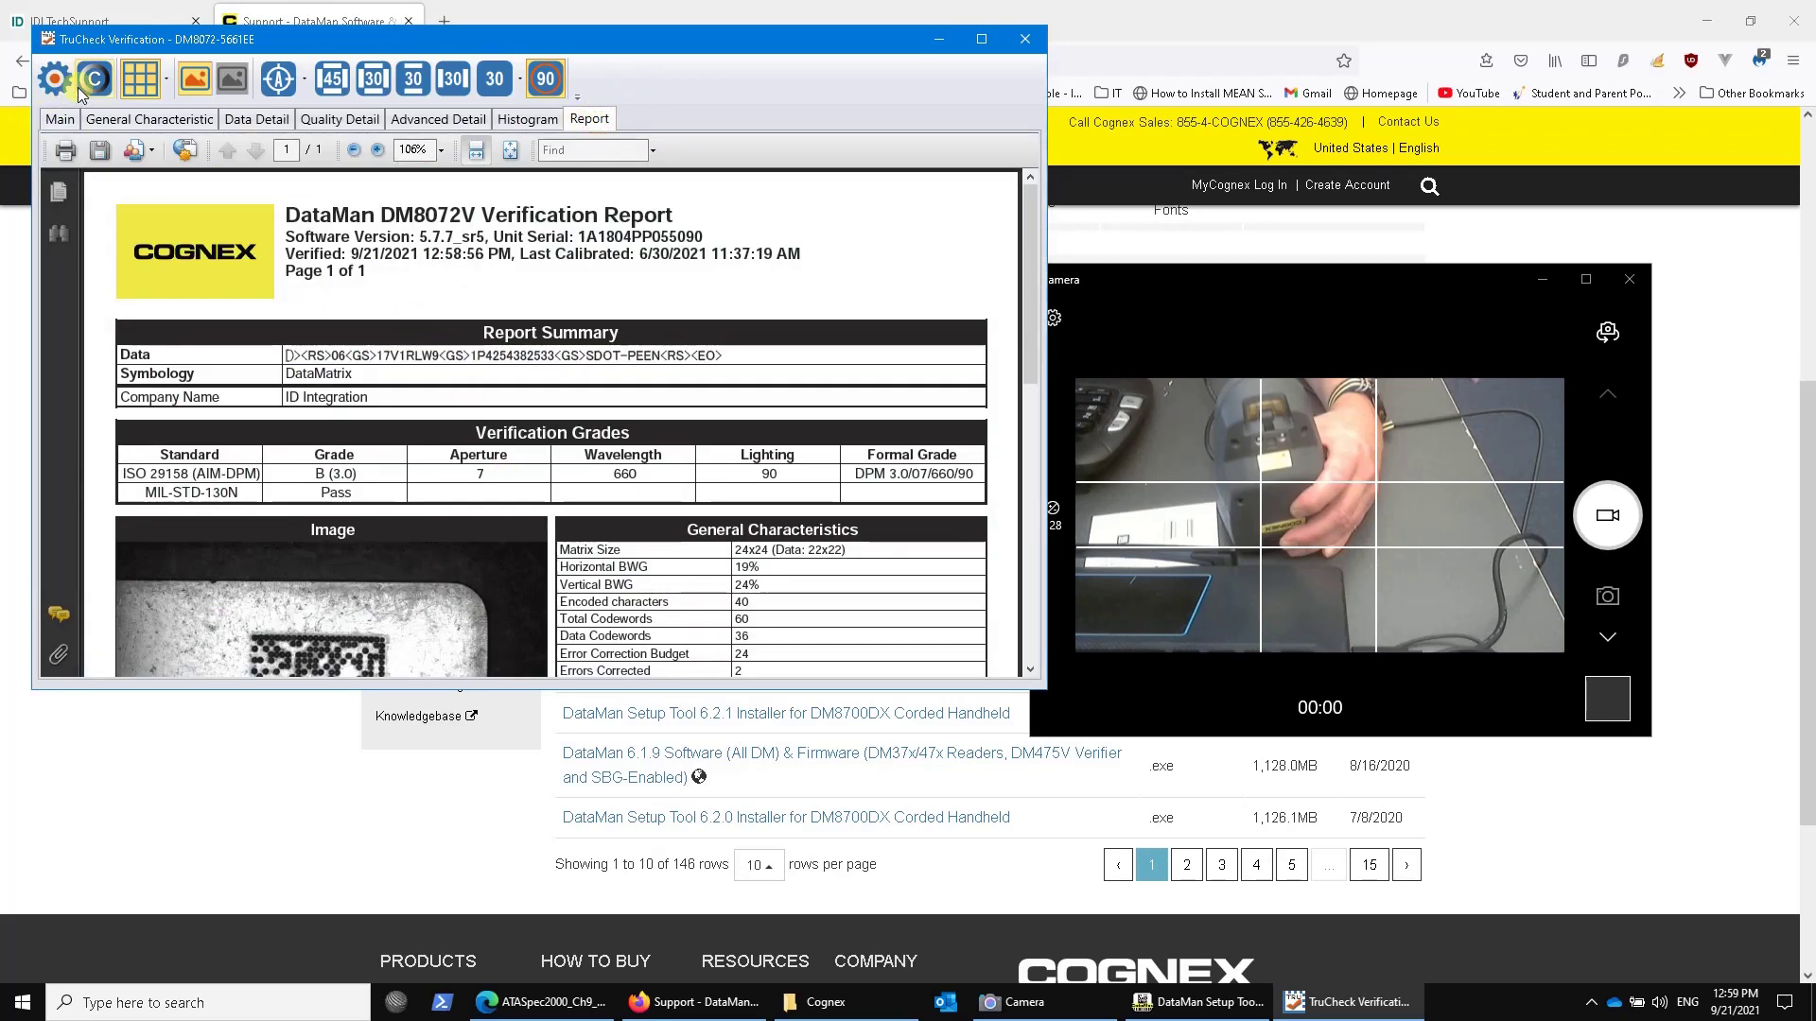
pyautogui.click(720, 46)
pyautogui.click(1024, 39)
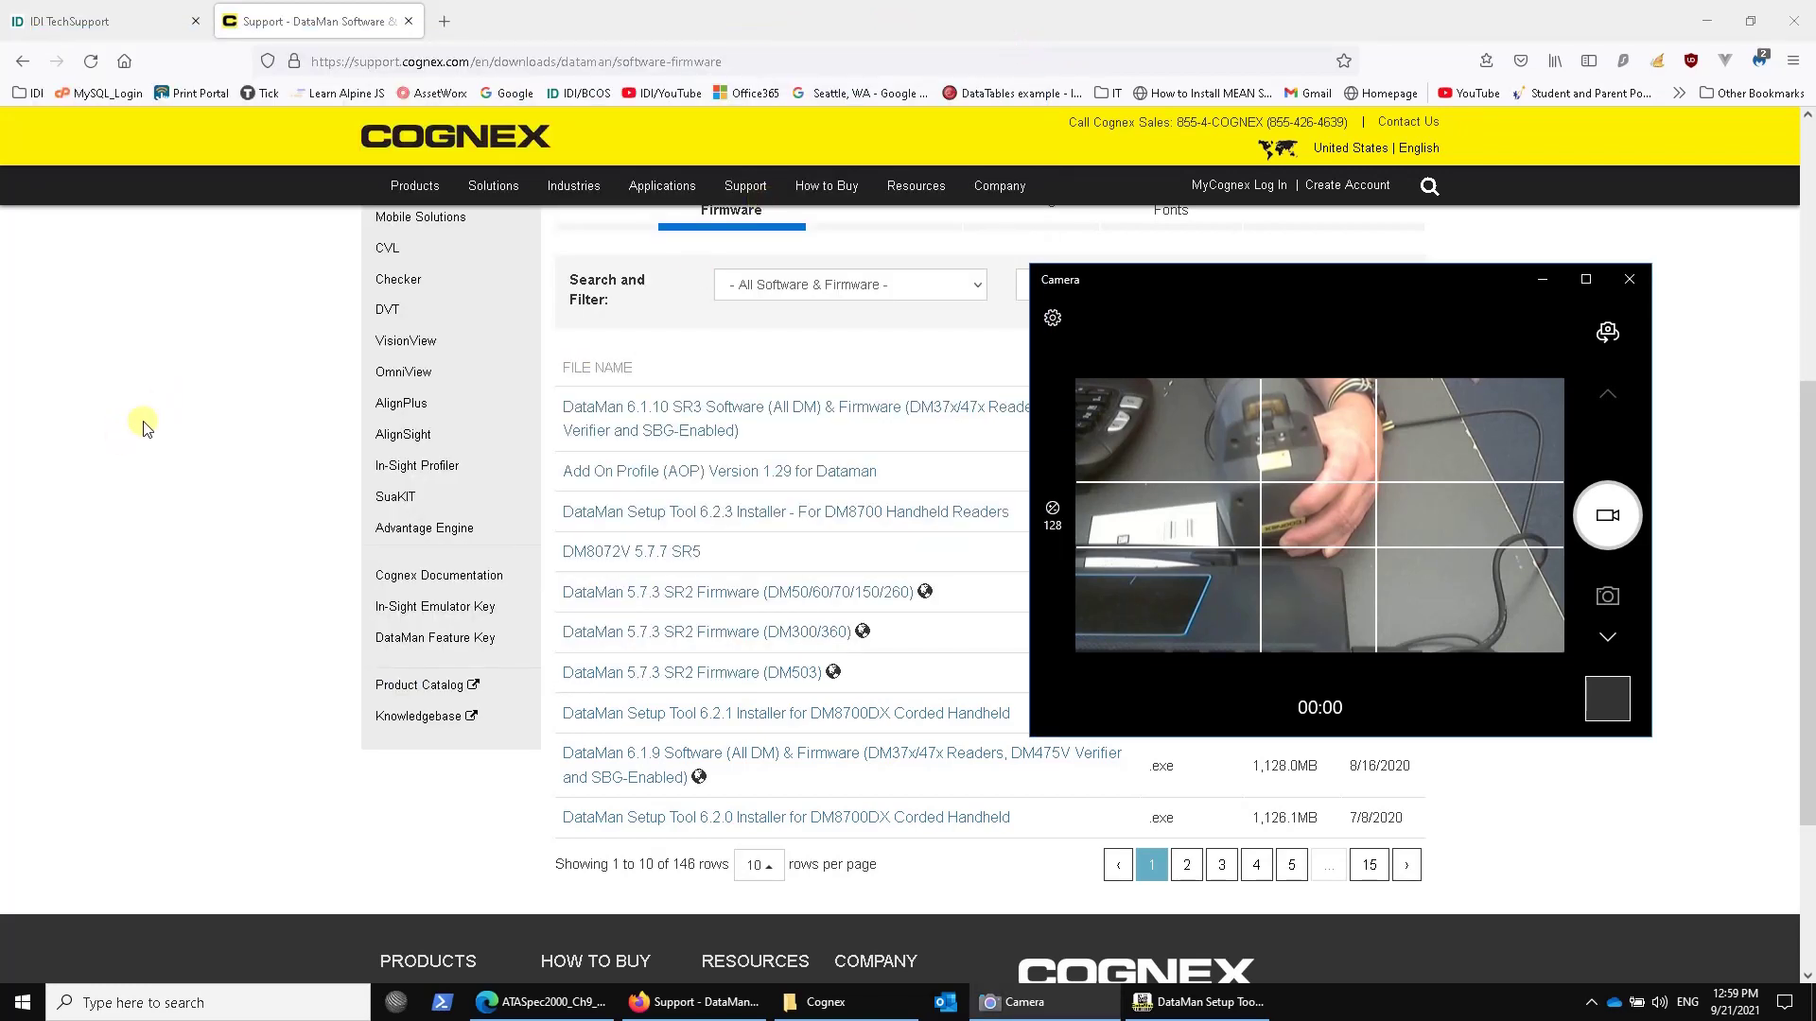